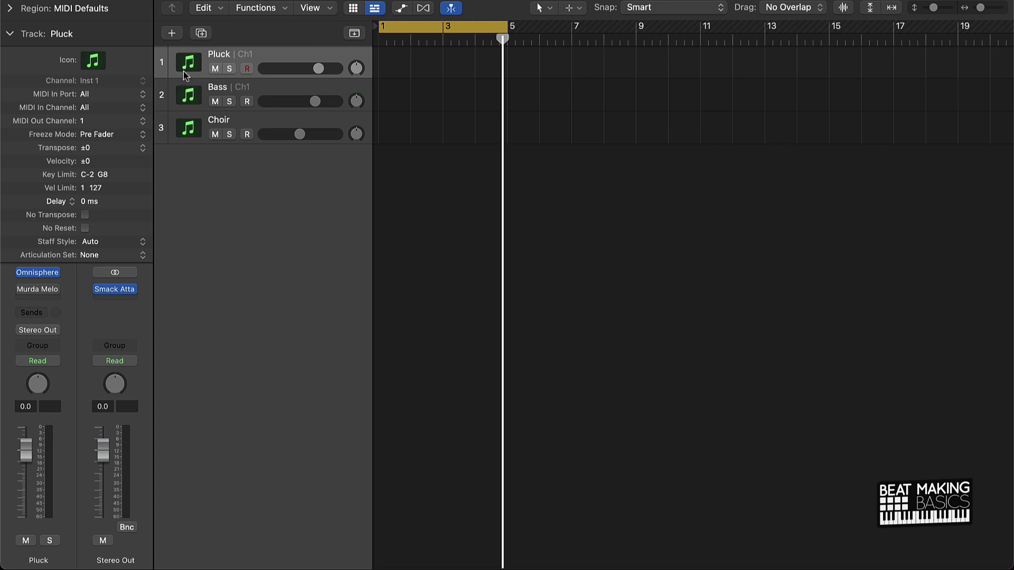
# Step: Select the Bass track, then the Pluck track, and open the Pluck track's Piano Roll
pyautogui.click(185, 96)
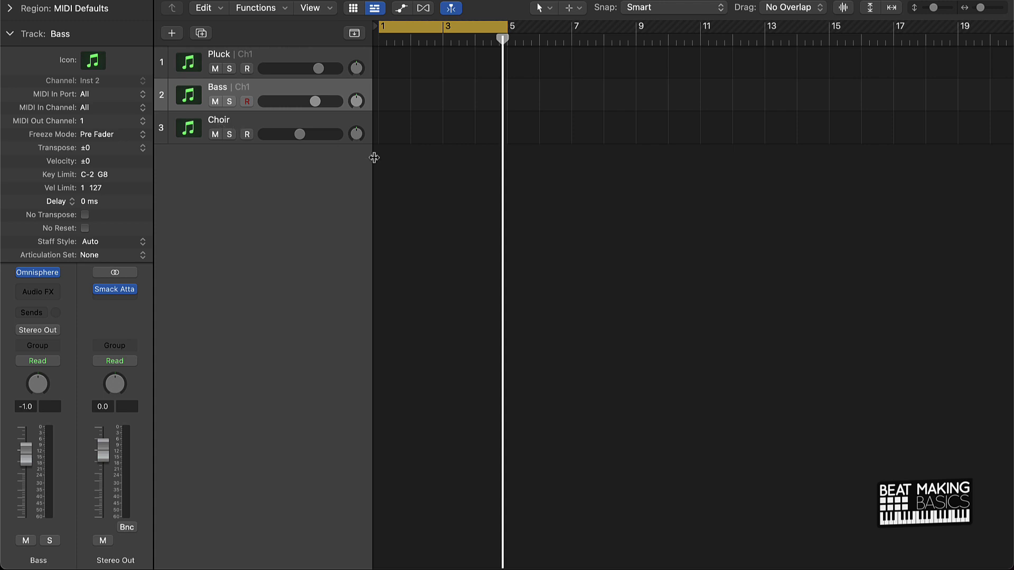
pyautogui.click(267, 59)
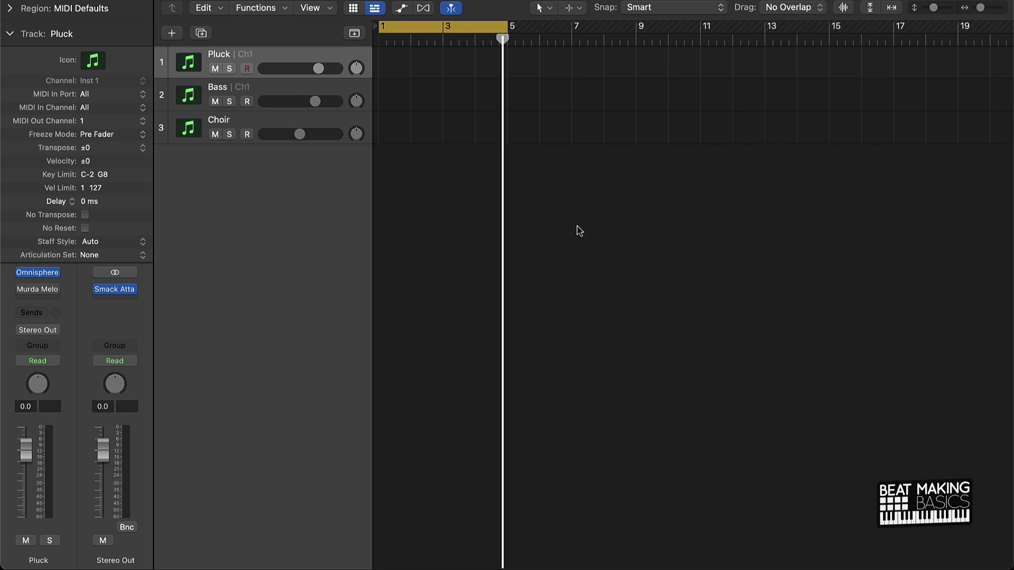
pyautogui.press('p')
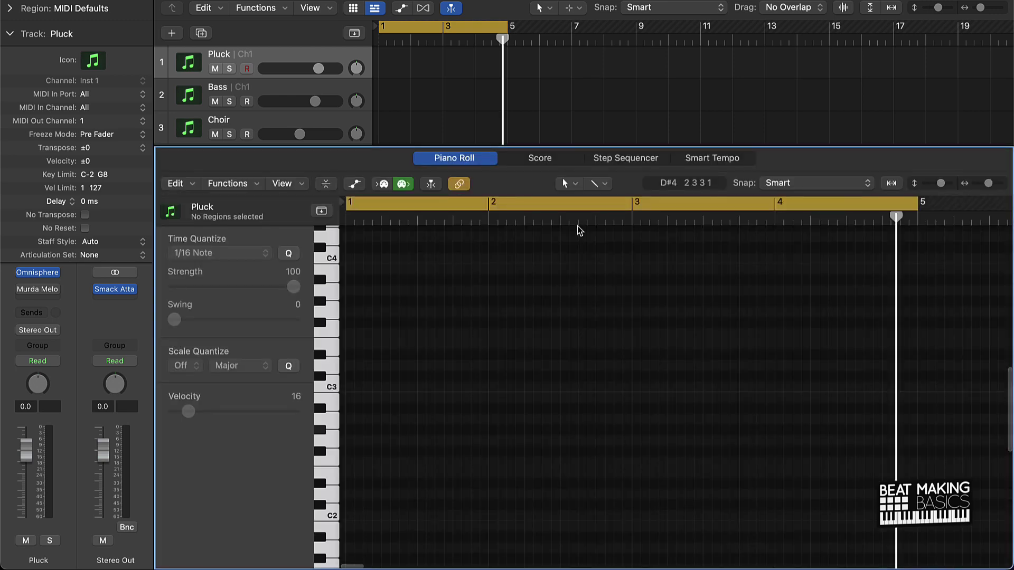
# Step: Switch the Pluck track's lower editor to the Step Sequencer
pyautogui.click(628, 162)
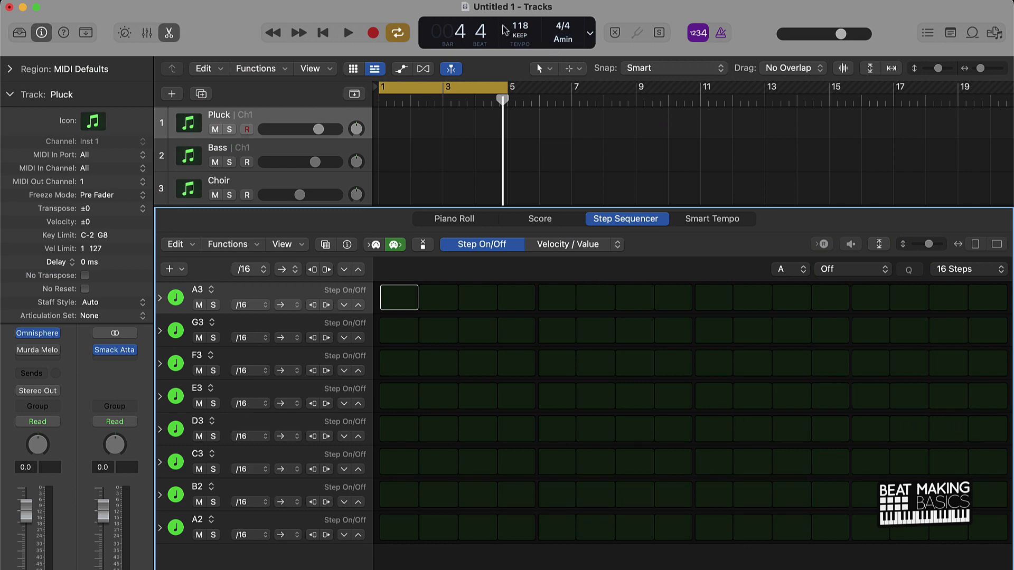
# Step: Set the project key to B minor and the step pattern length to 32 steps
pyautogui.click(562, 40)
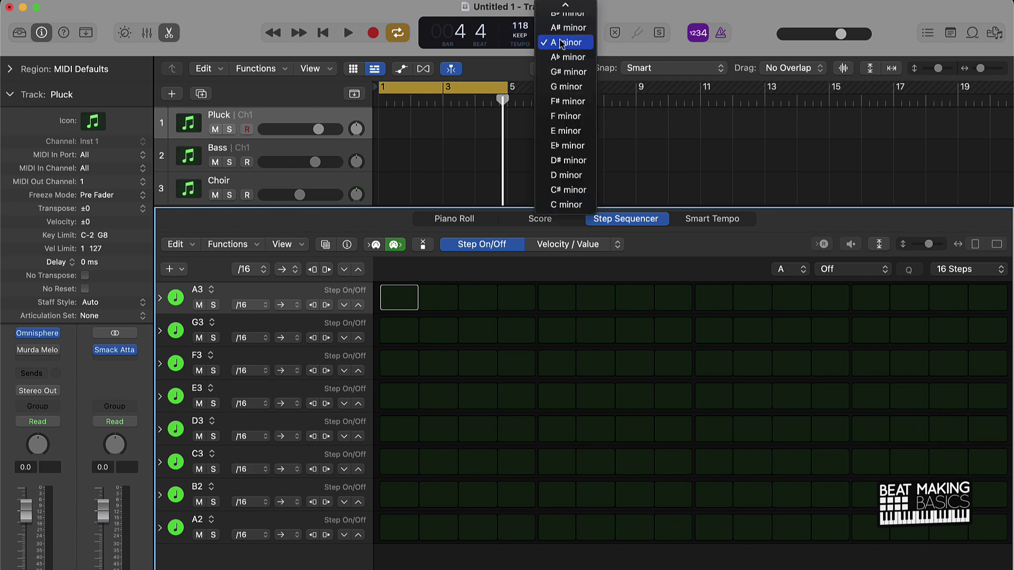
pyautogui.scroll(3, 555, 149)
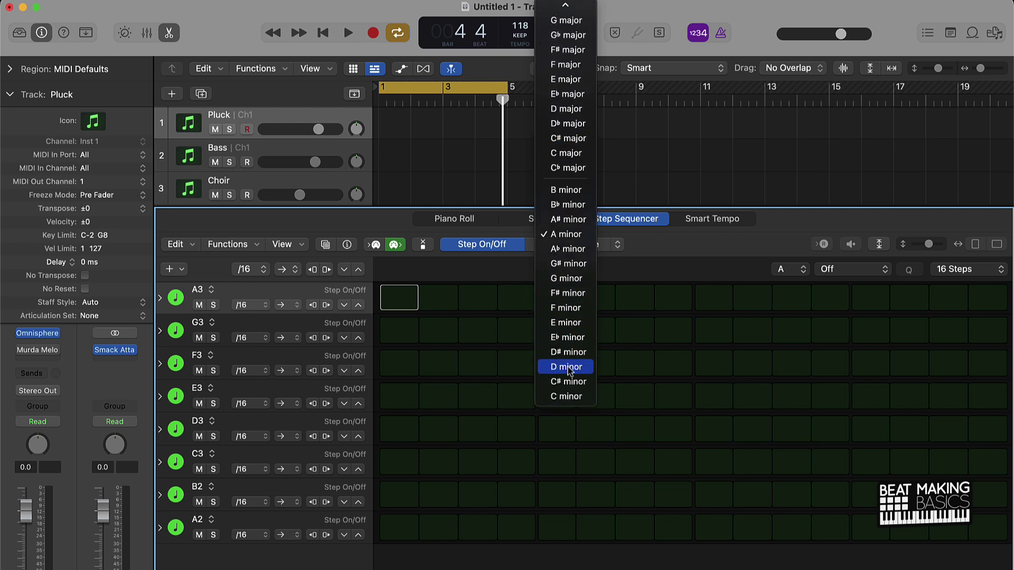
pyautogui.click(571, 194)
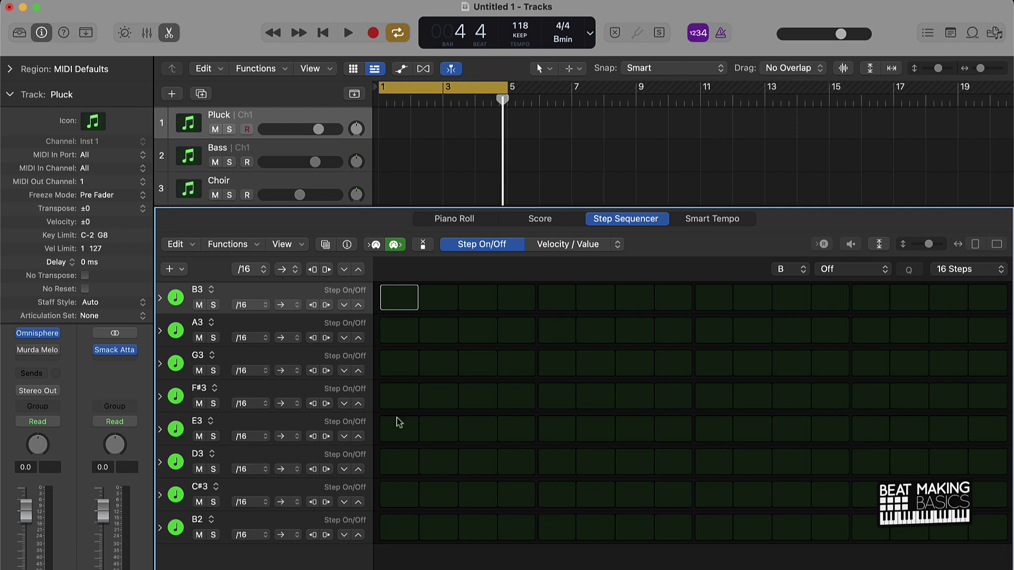
pyautogui.click(950, 272)
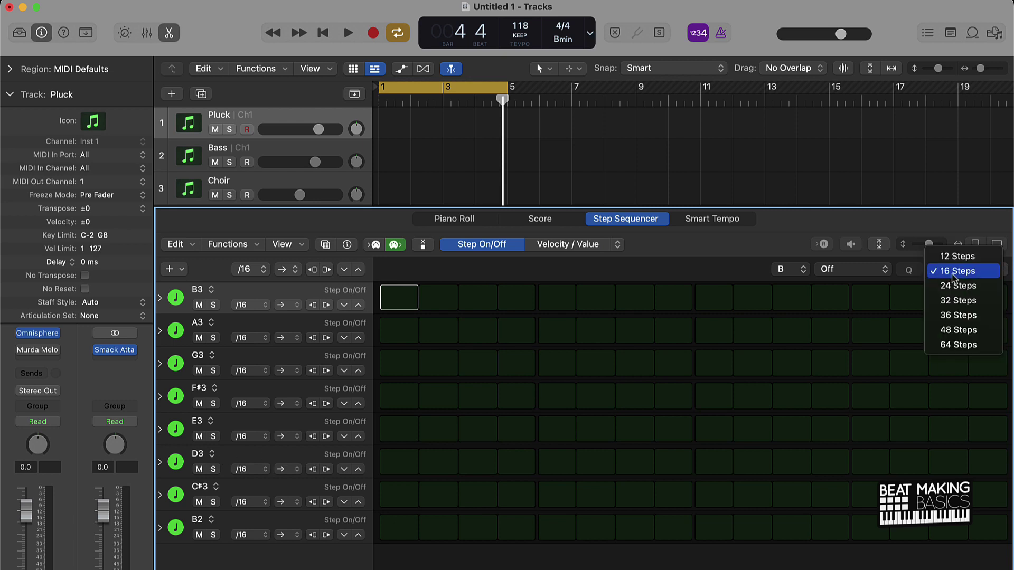
pyautogui.click(958, 300)
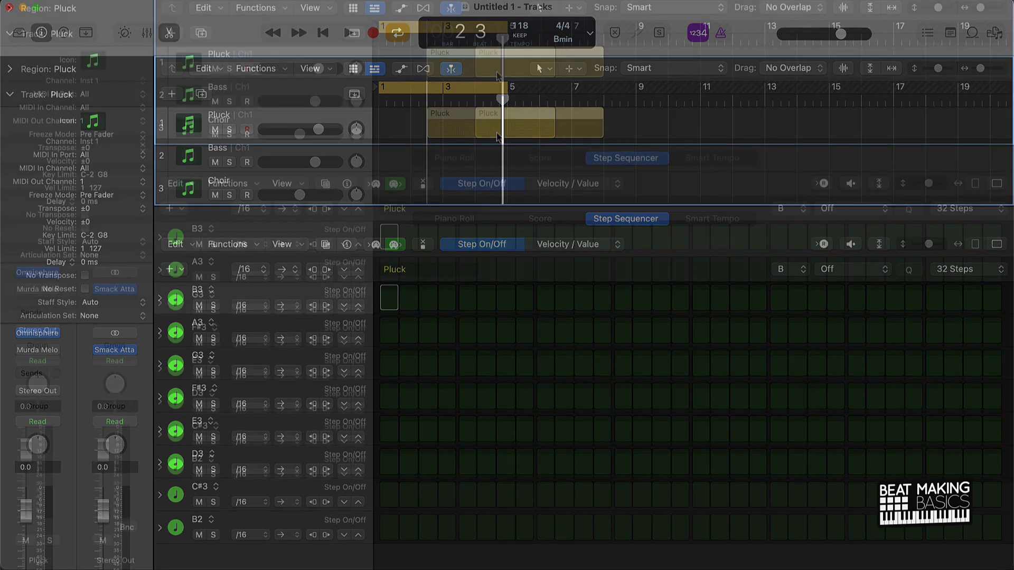
# Step: Move the Pluck pattern region so it starts at bar 1
pyautogui.moveTo(547, 134); pyautogui.dragTo(451, 134)
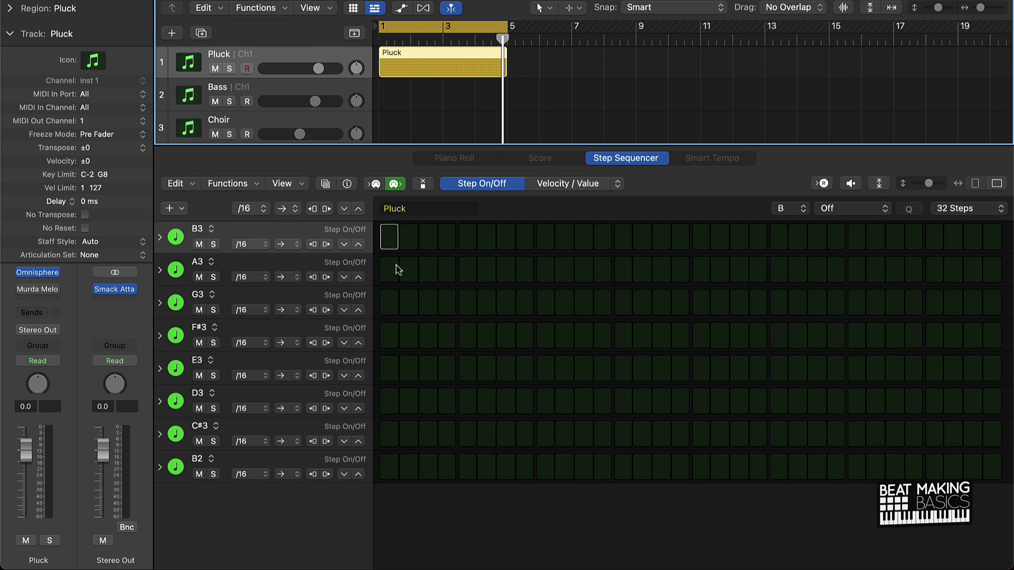
# Step: Enter a B3/F#3/C#3 chord at step 1, a B3 at step 5 and an F#3 at step 7
pyautogui.click(394, 243)
pyautogui.click(392, 337)
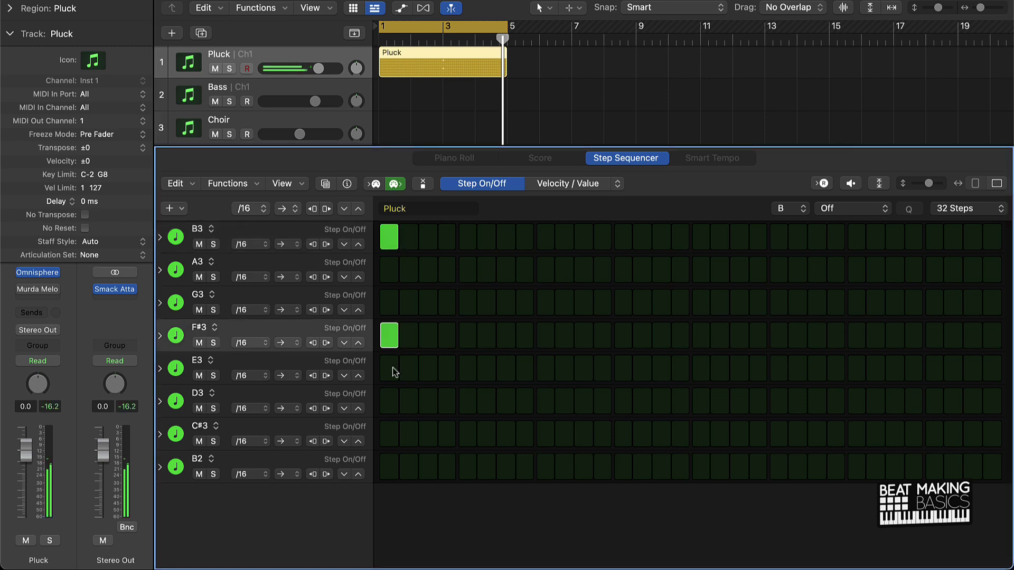
pyautogui.click(392, 439)
pyautogui.press('space')
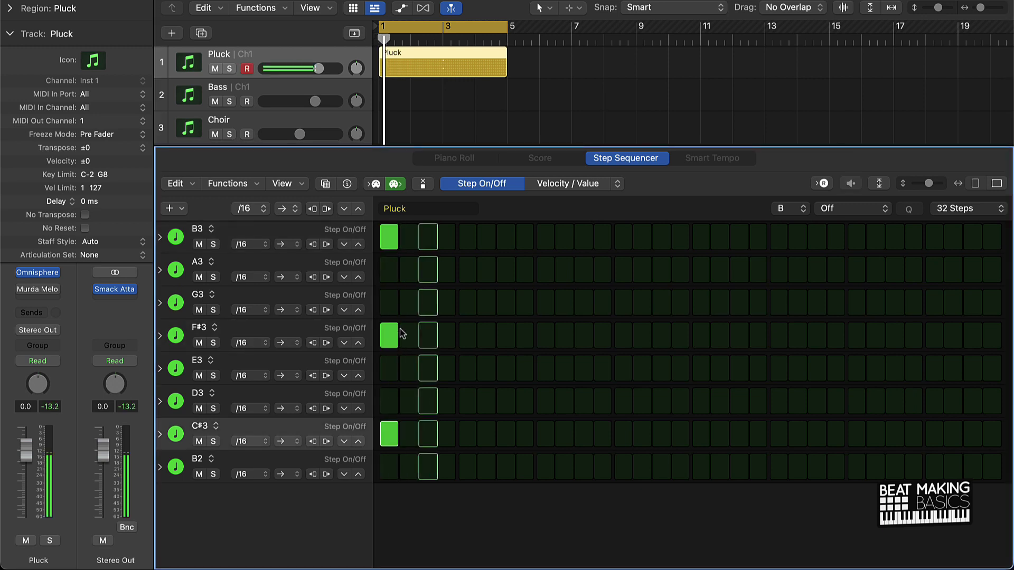
pyautogui.click(472, 244)
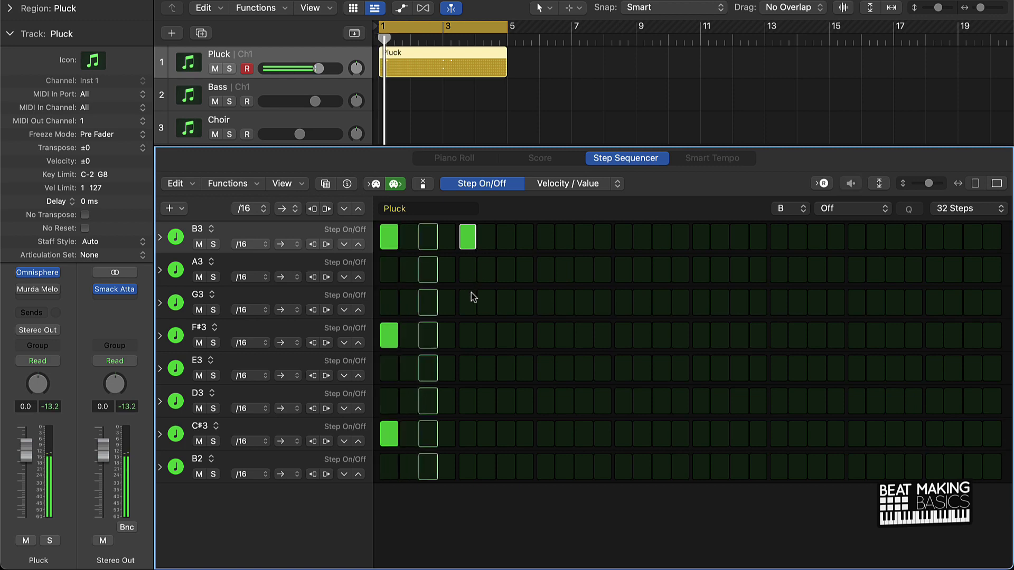
pyautogui.click(502, 339)
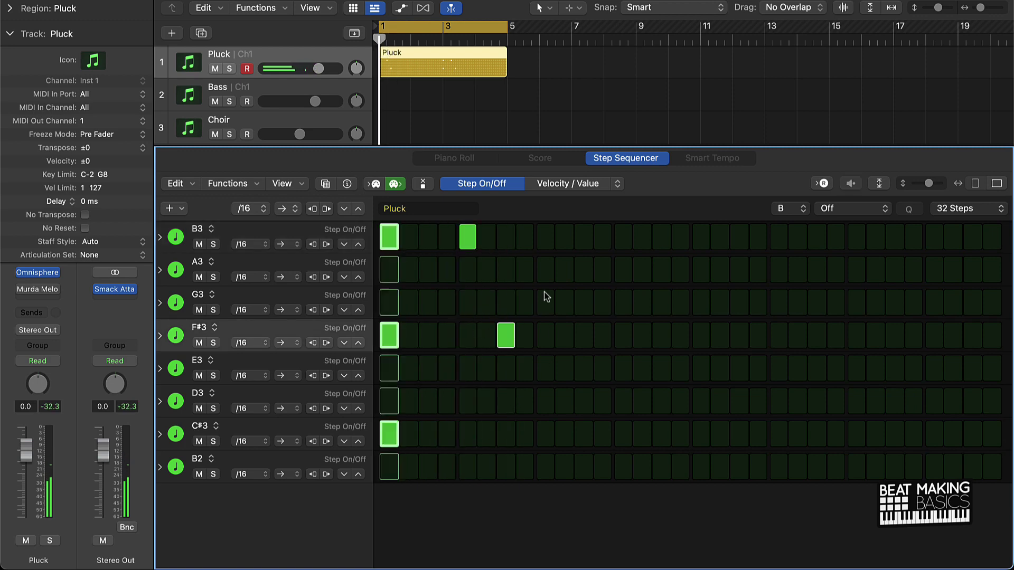
# Step: Build a B3, G3 and D3 chord at step 9
pyautogui.click(544, 245)
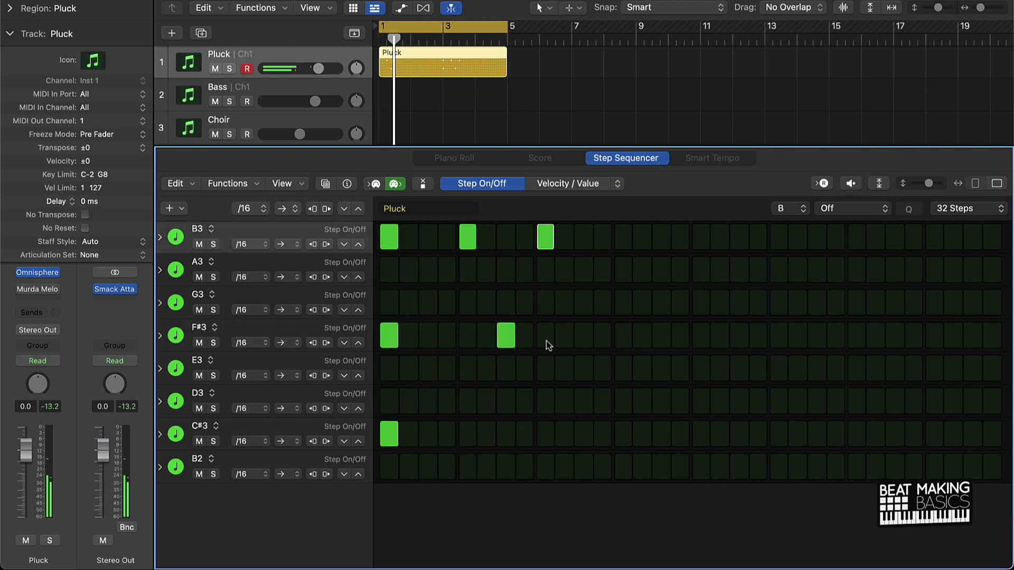
pyautogui.click(547, 338)
pyautogui.click(546, 303)
pyautogui.click(546, 338)
pyautogui.click(548, 393)
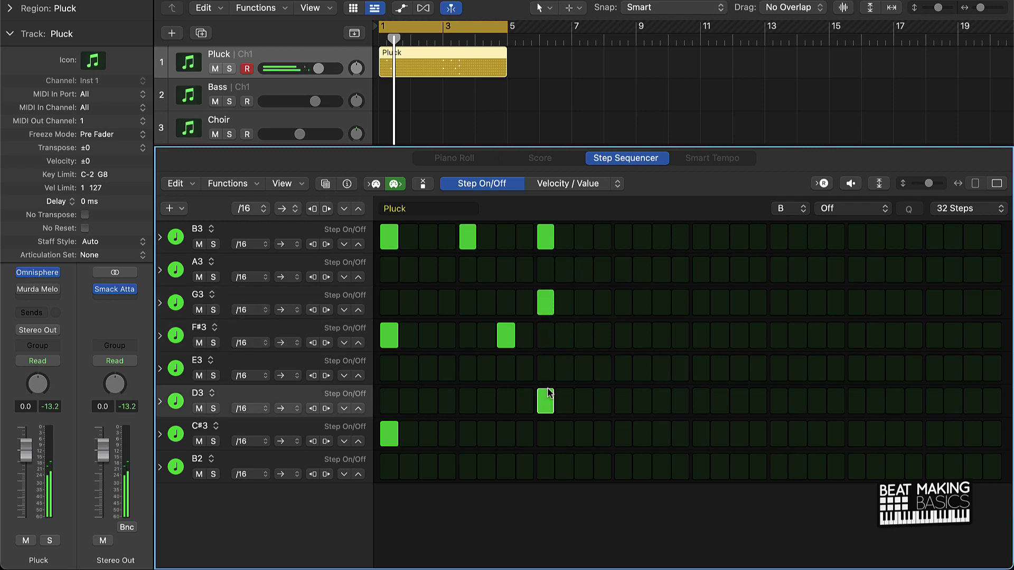
# Step: Add A3 and G3 notes at step 13 and replay the pattern
pyautogui.click(622, 270)
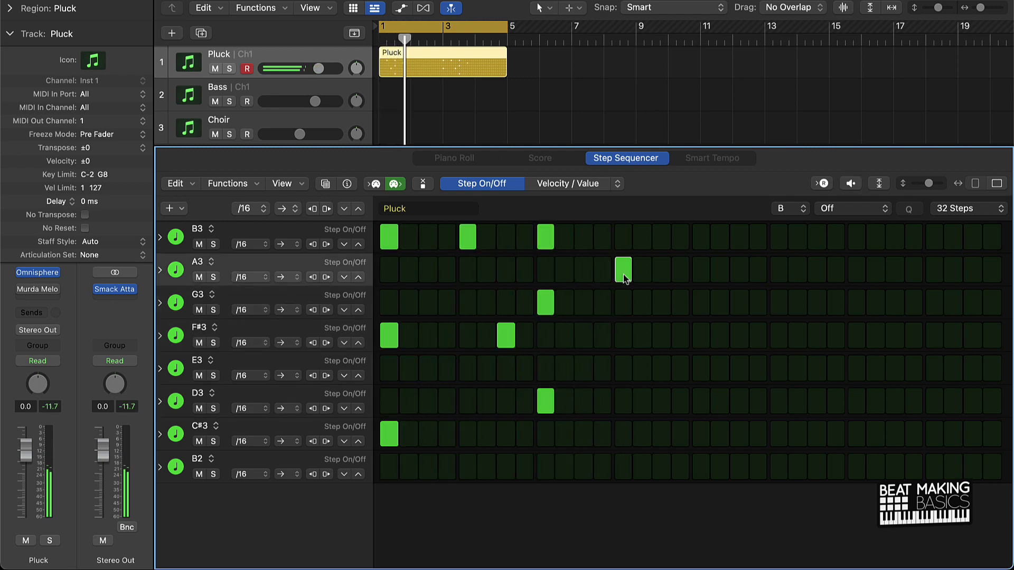
pyautogui.click(663, 333)
pyautogui.click(663, 332)
pyautogui.click(662, 303)
pyautogui.press('space')
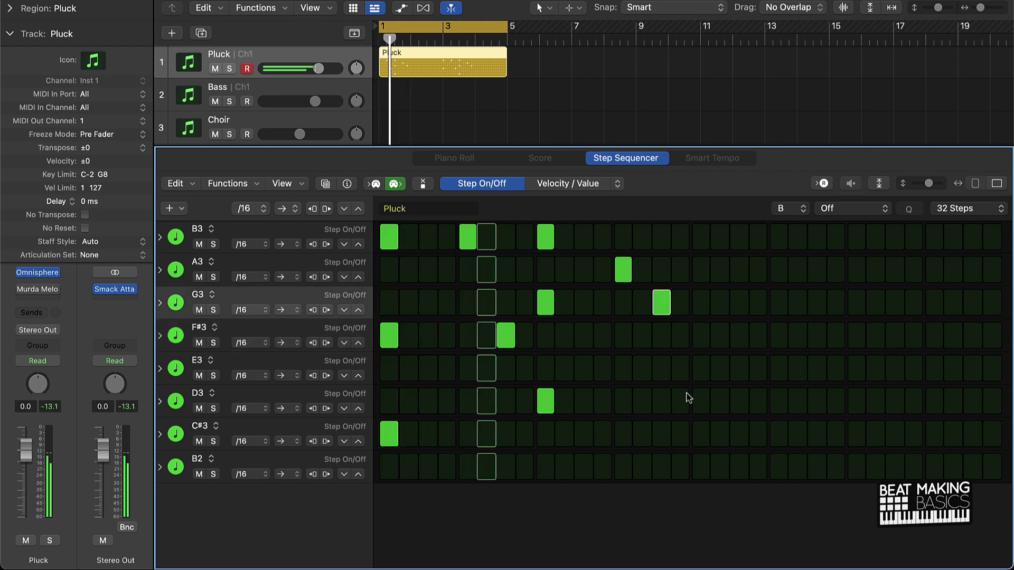
# Step: Add a B3/F#3/C#3 chord at step 17 and a B3 note at step 21
pyautogui.click(698, 246)
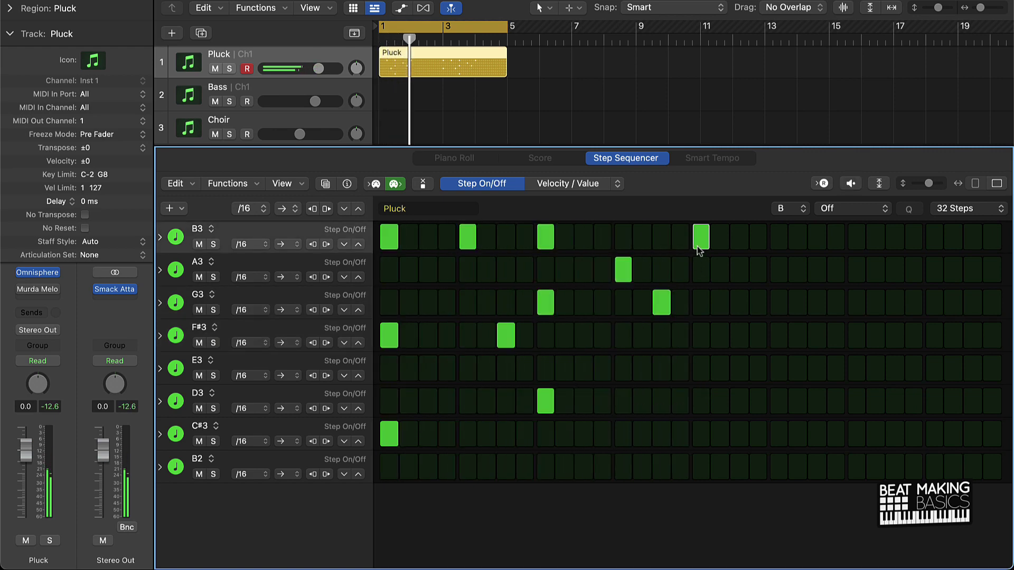
pyautogui.click(700, 338)
pyautogui.click(698, 438)
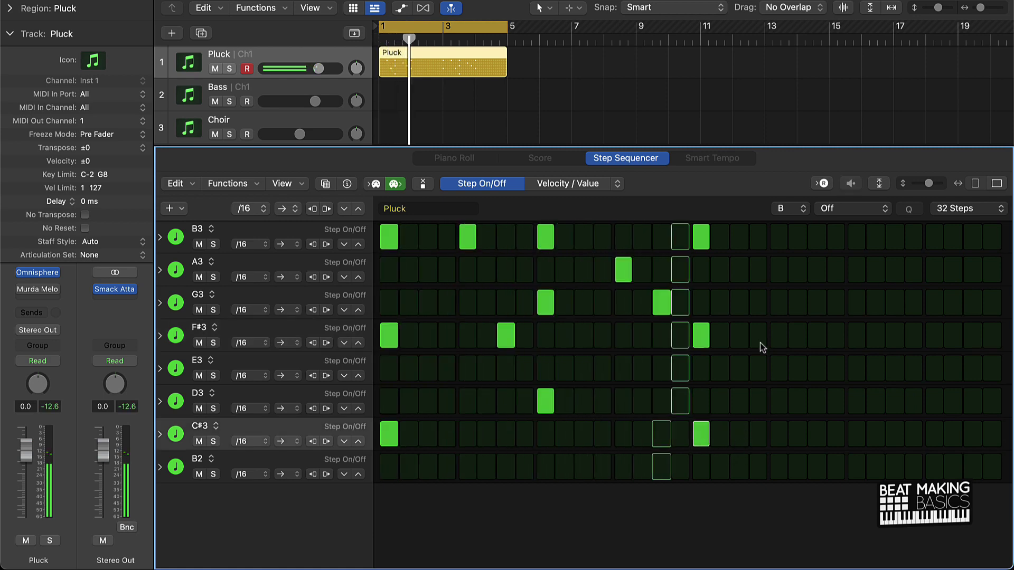
pyautogui.press('space')
pyautogui.click(784, 245)
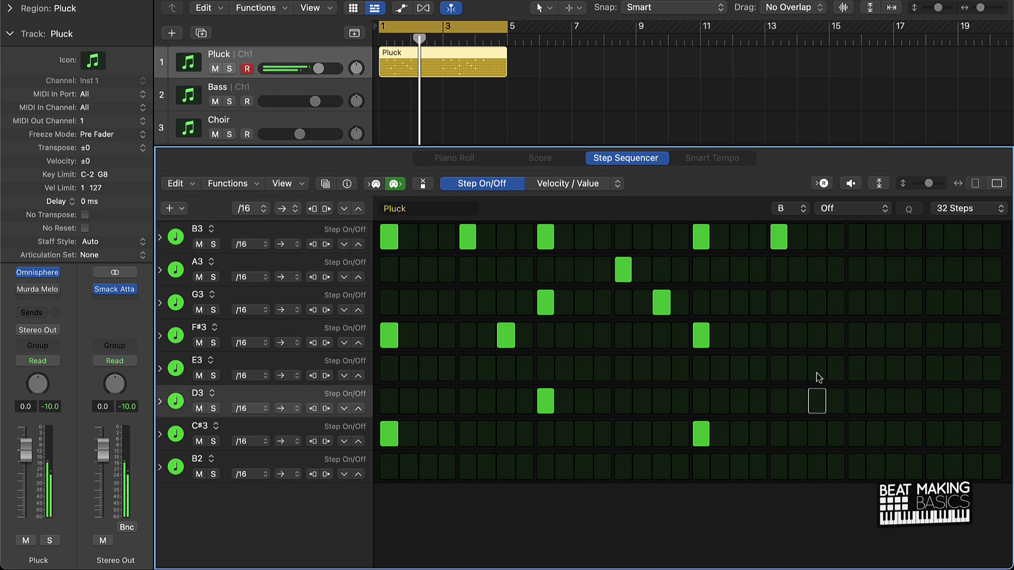
# Step: Add an F#3 at step 23 and an A3, F#3 and B2 chord at step 26
pyautogui.click(818, 337)
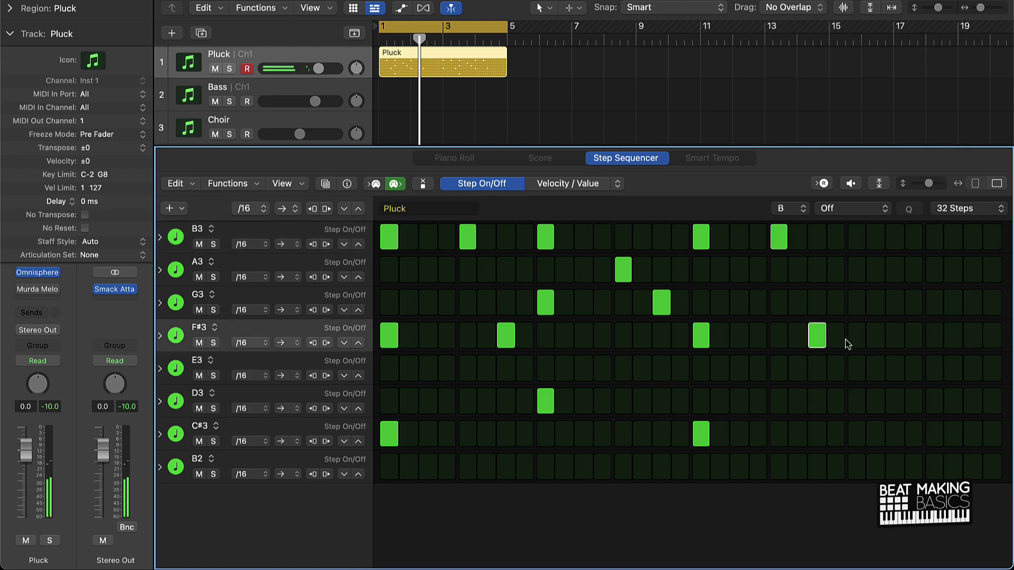
pyautogui.click(856, 271)
pyautogui.click(857, 302)
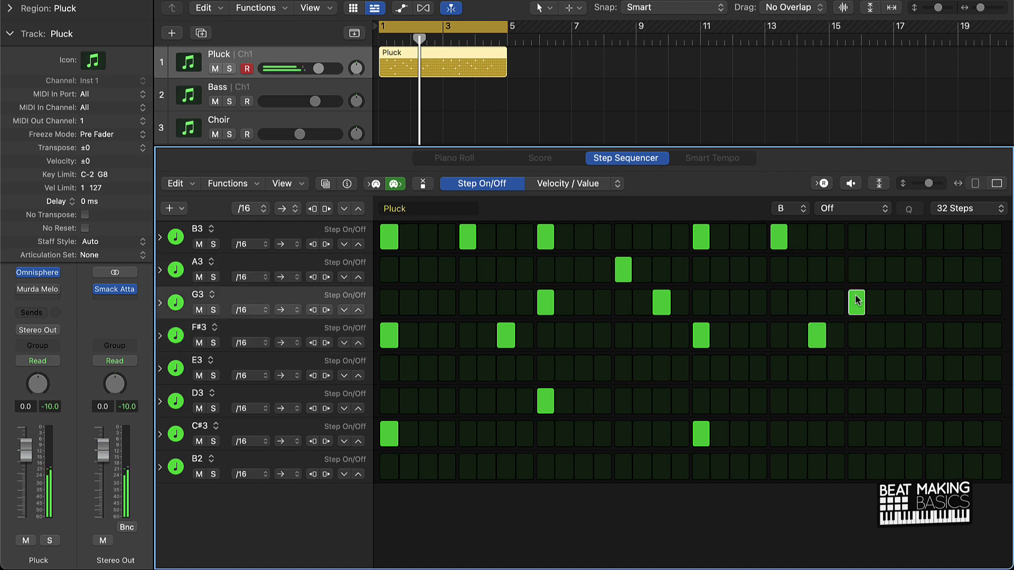
pyautogui.click(857, 302)
pyautogui.click(856, 270)
pyautogui.click(857, 338)
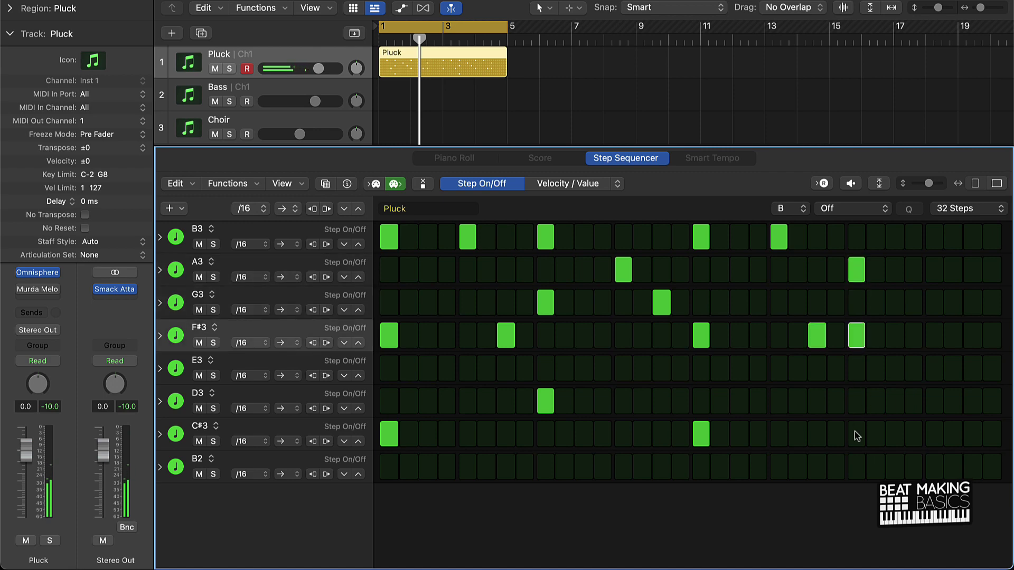
pyautogui.click(857, 466)
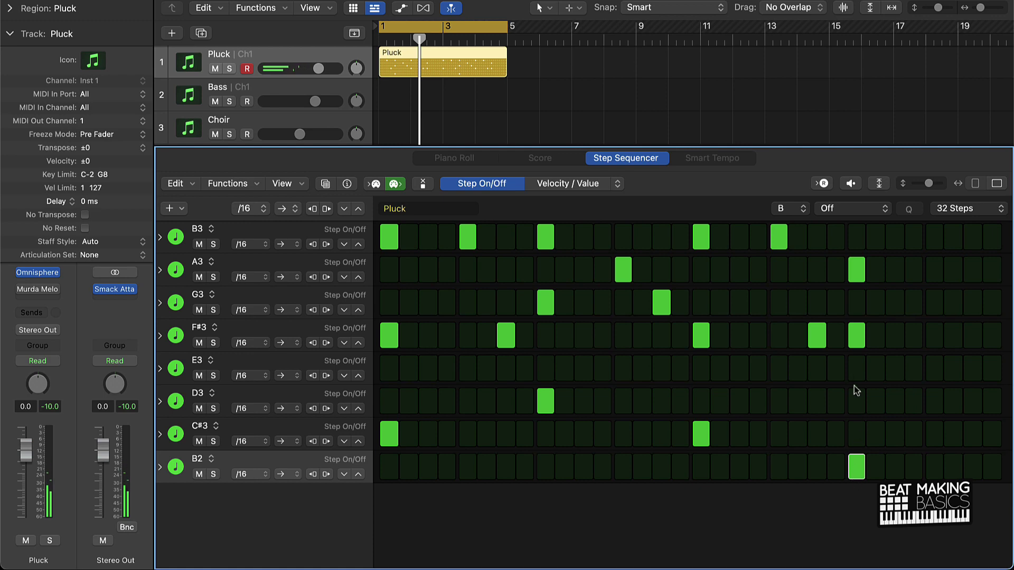
# Step: Change the step-26 chord to B3, E3 and B2 and audition it
pyautogui.click(857, 341)
pyautogui.click(857, 371)
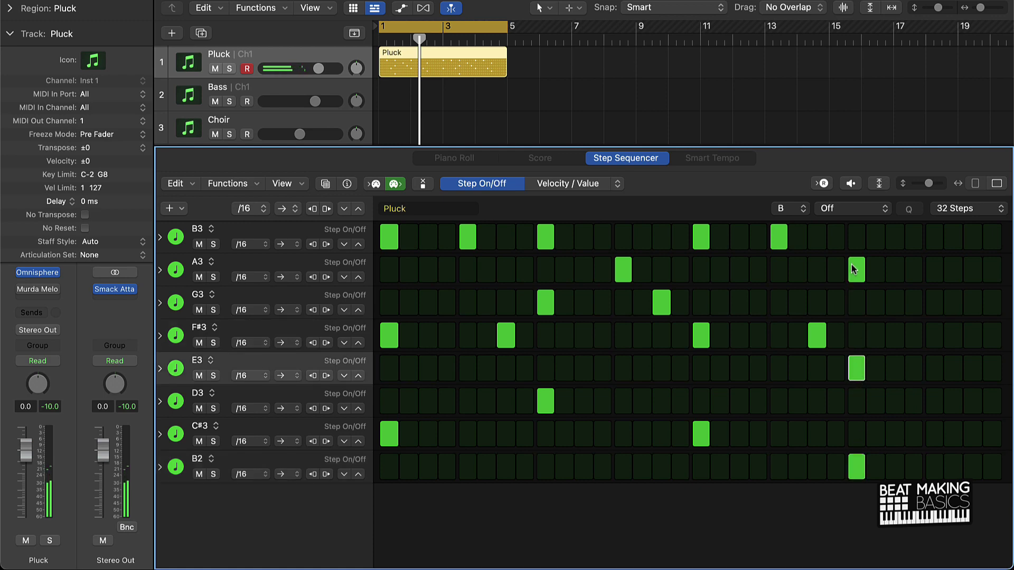
pyautogui.click(856, 237)
pyautogui.click(857, 271)
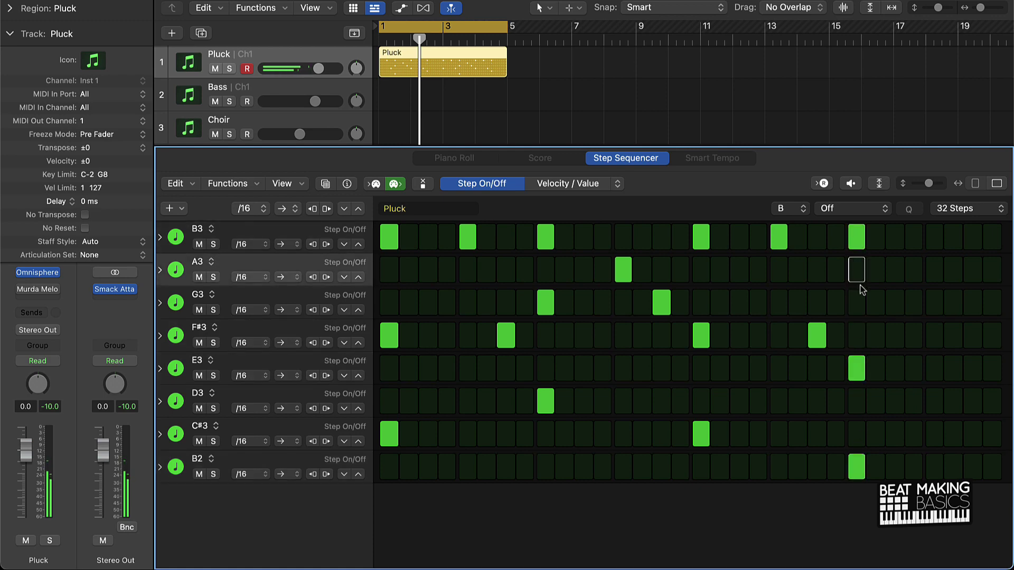
pyautogui.press('space')
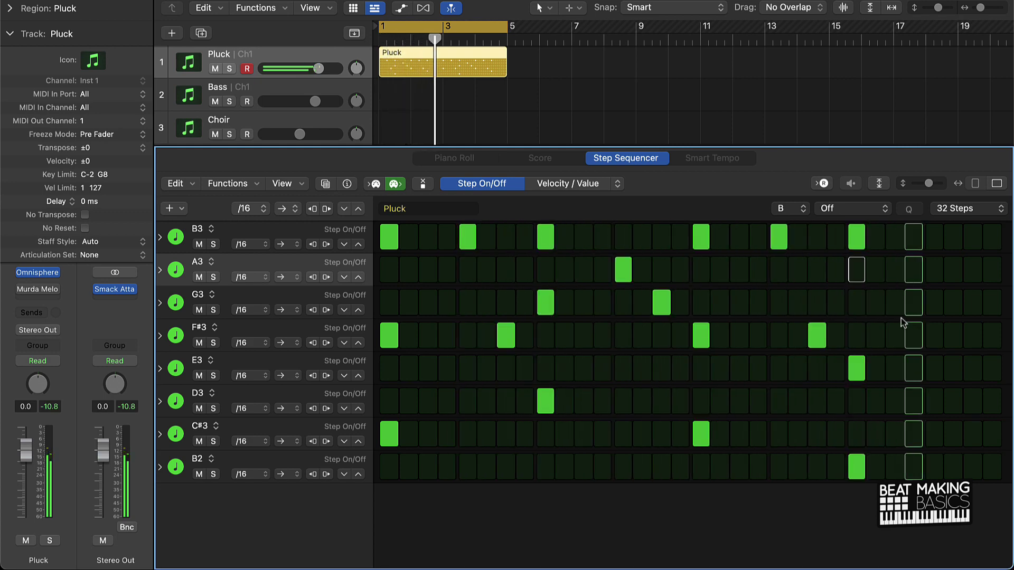
pyautogui.press('space')
# Step: Add G3 at step 27, E3/B3/B2 at step 29 and F#3 at step 31; test-and-remove an E3 at step 3
pyautogui.click(900, 303)
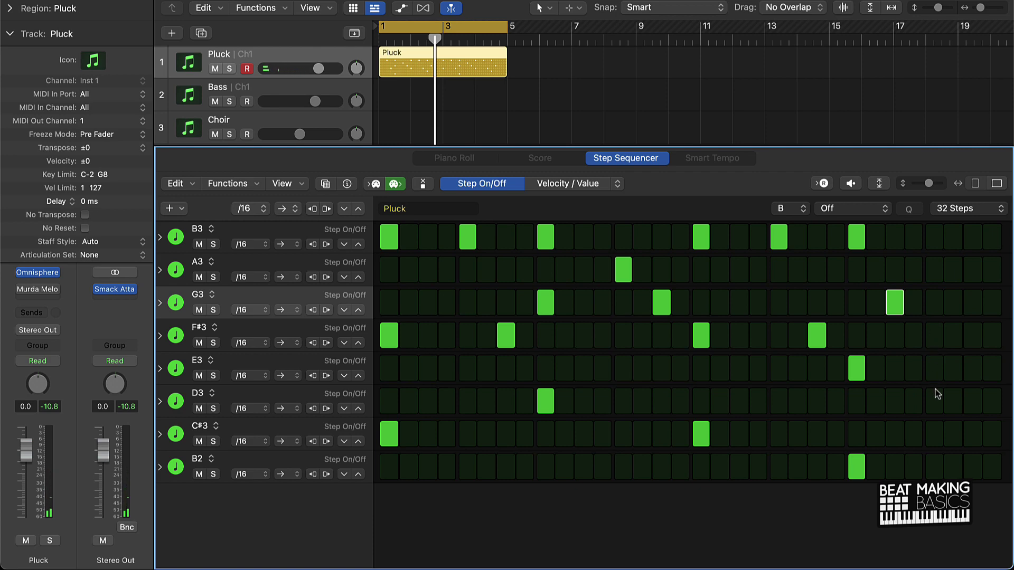
pyautogui.click(933, 372)
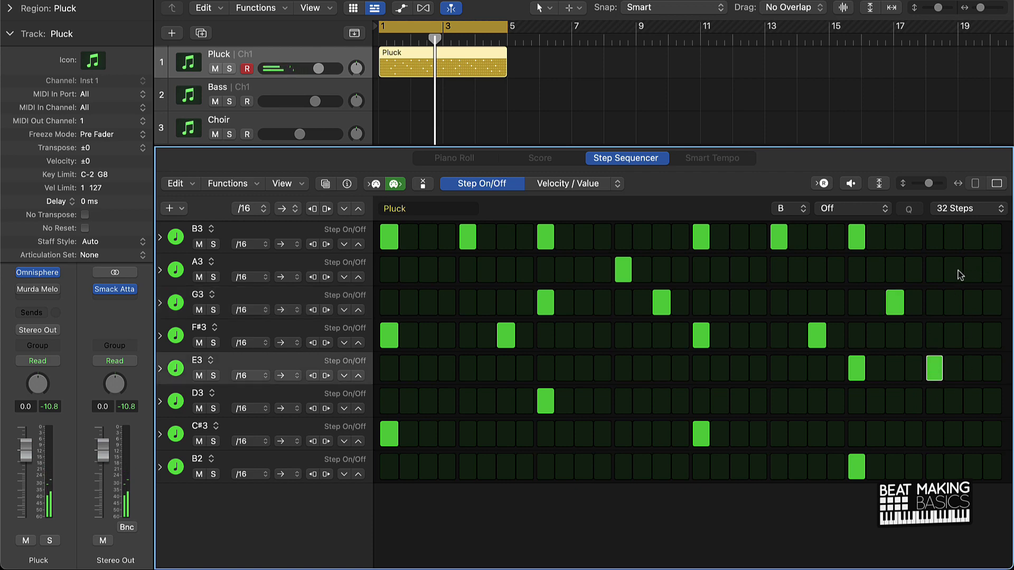
pyautogui.click(939, 245)
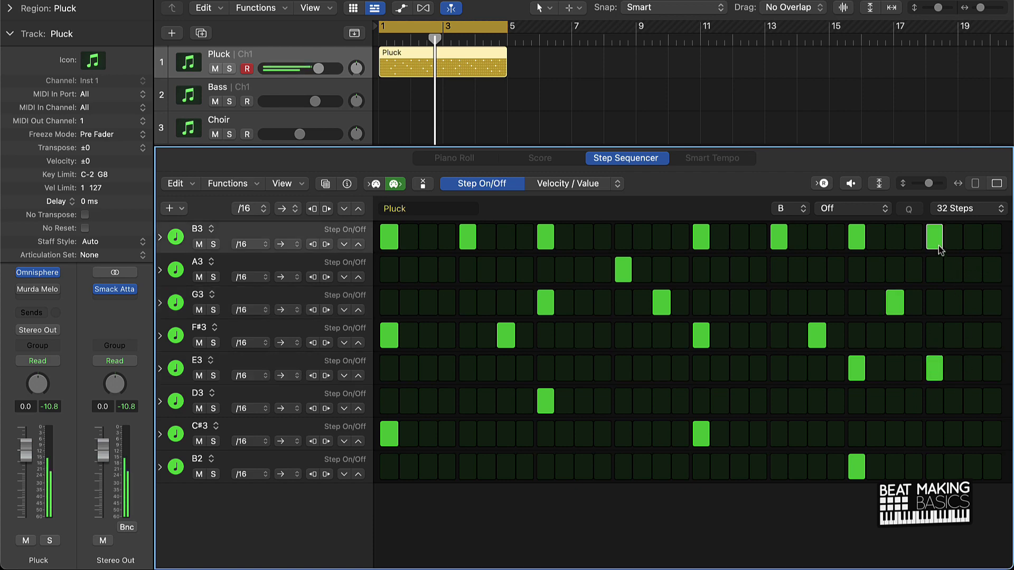
pyautogui.click(940, 469)
pyautogui.click(973, 337)
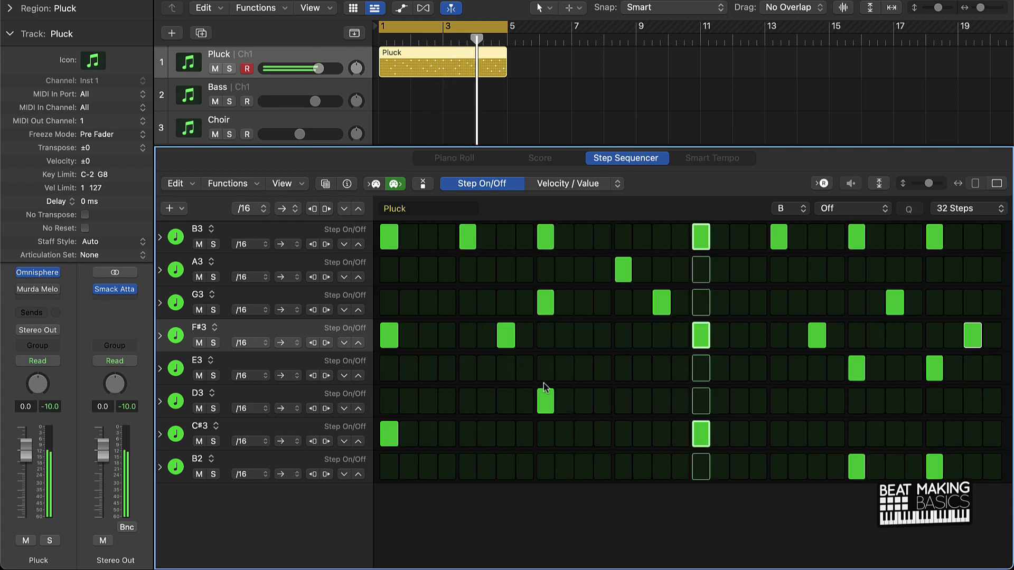
pyautogui.click(427, 370)
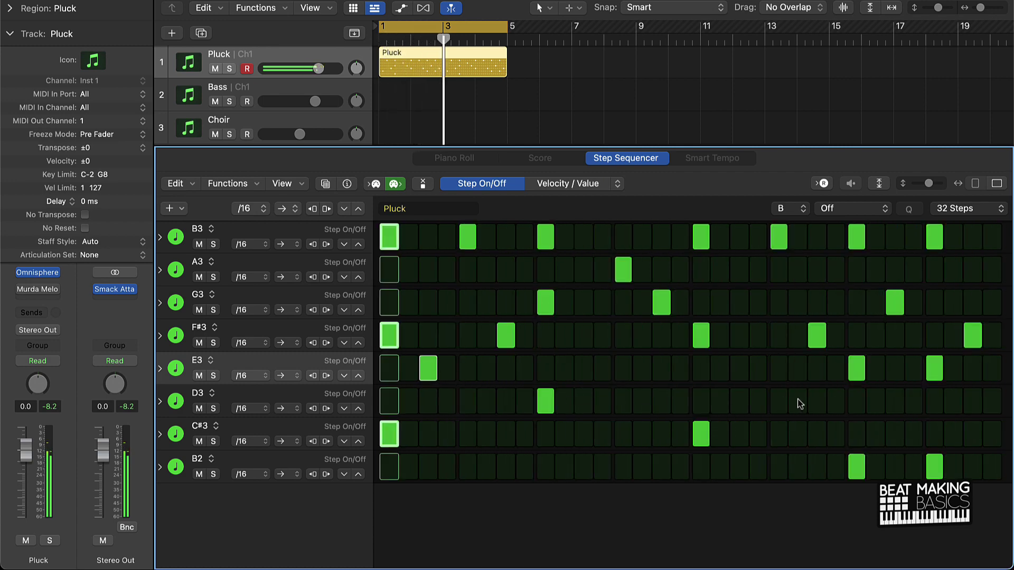
pyautogui.click(434, 374)
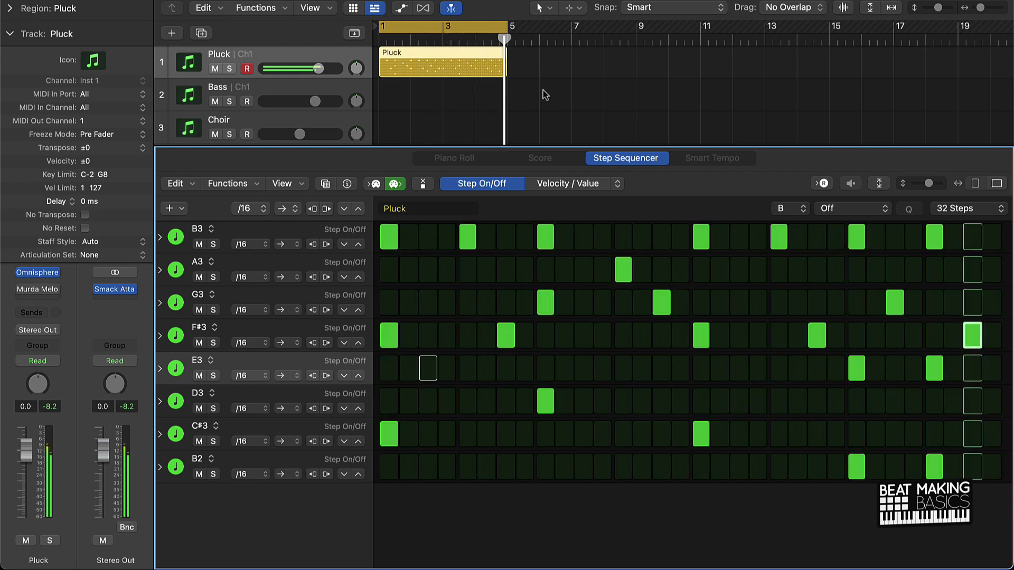
pyautogui.press('space')
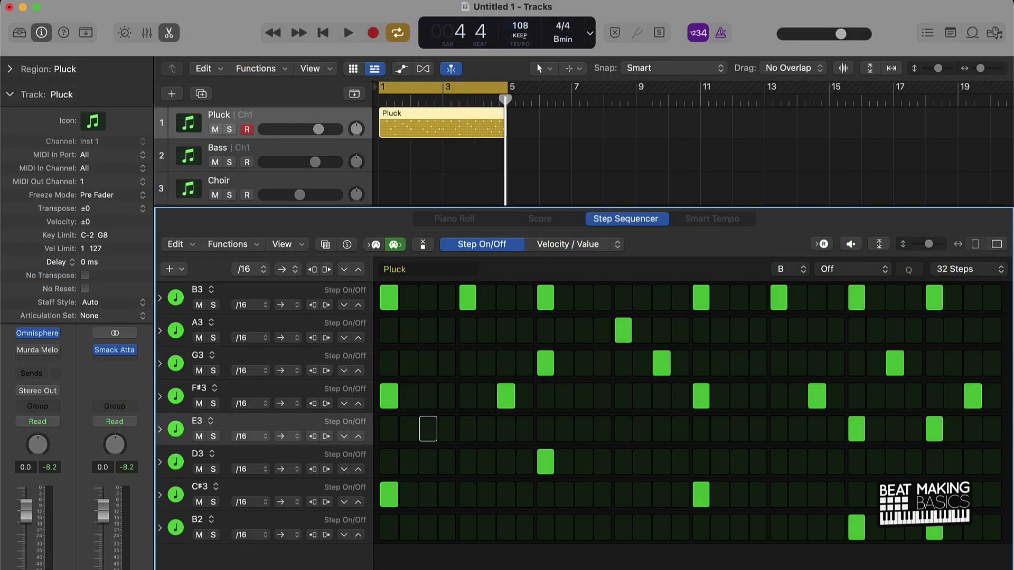
# Step: Lower the project tempo, audition the pattern, and close the Step Sequencer pane
pyautogui.moveTo(520, 25); pyautogui.dragTo(520, 32)
pyautogui.press('space')
pyautogui.press('space')
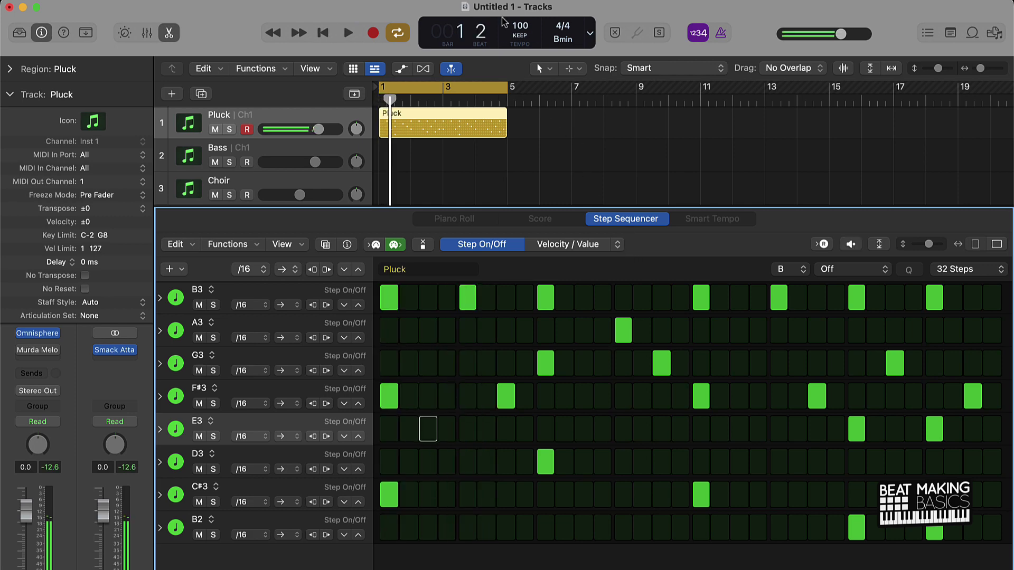
pyautogui.press('space')
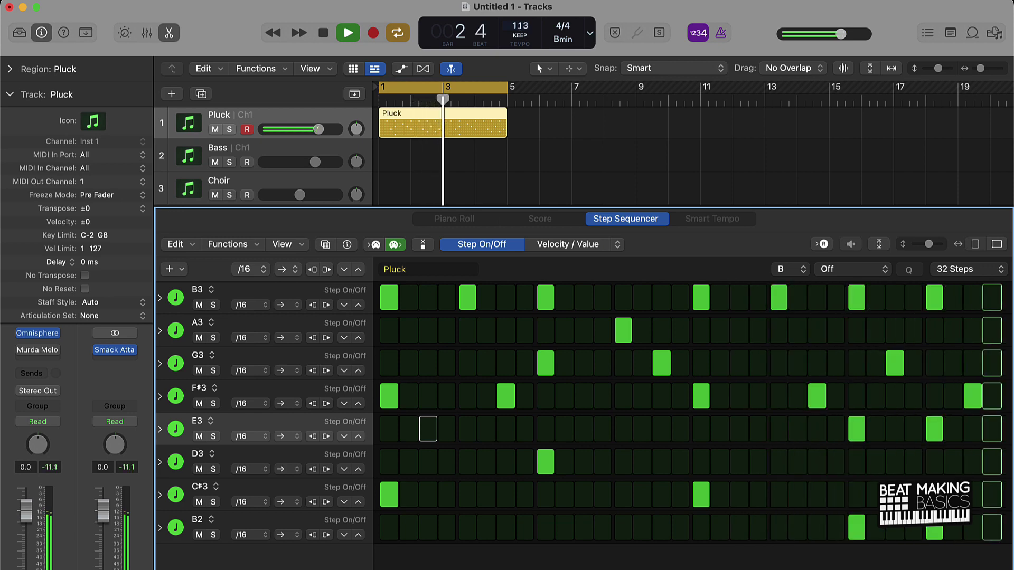
pyautogui.click(549, 172)
pyautogui.press('space')
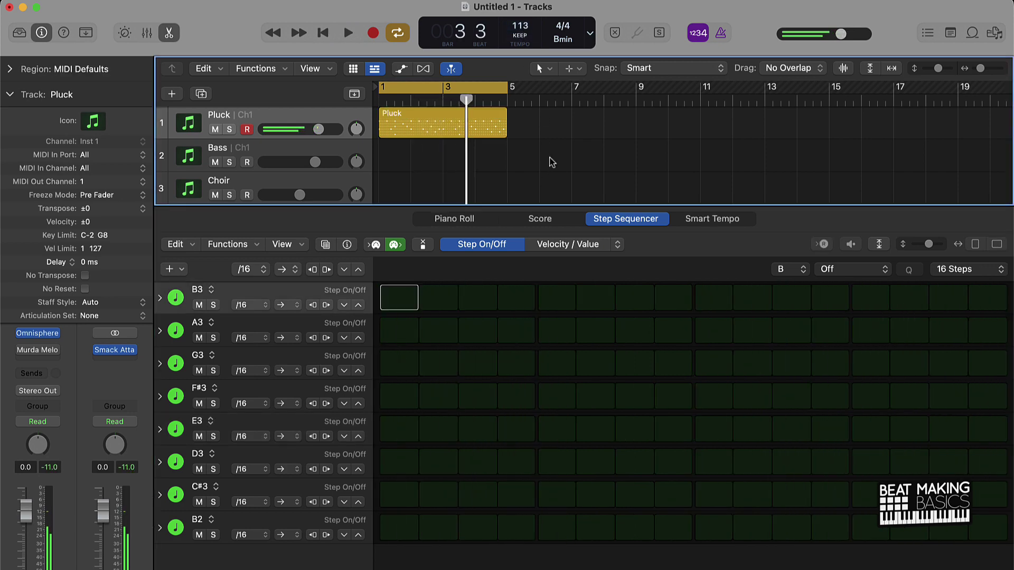
pyautogui.press('p')
pyautogui.press('p')
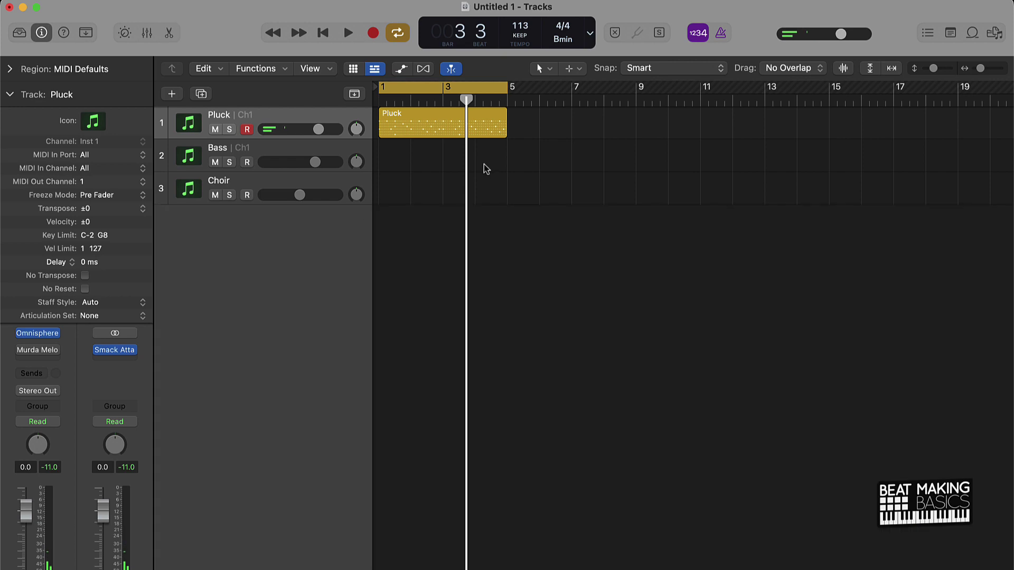
# Step: Open the Bass track's piano roll and place a one-bar B2 note at bar 1
pyautogui.click(281, 93)
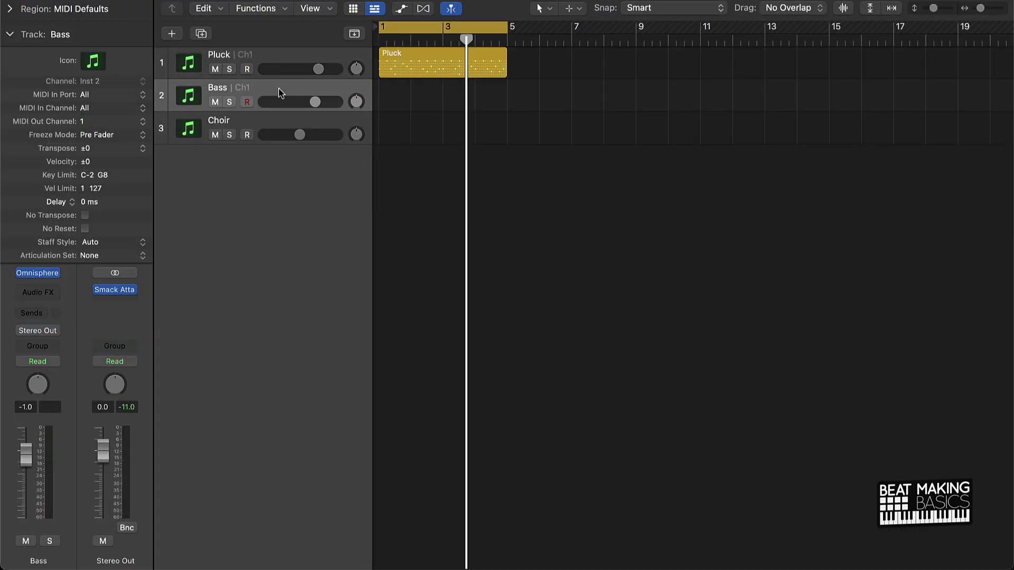
pyautogui.press('p')
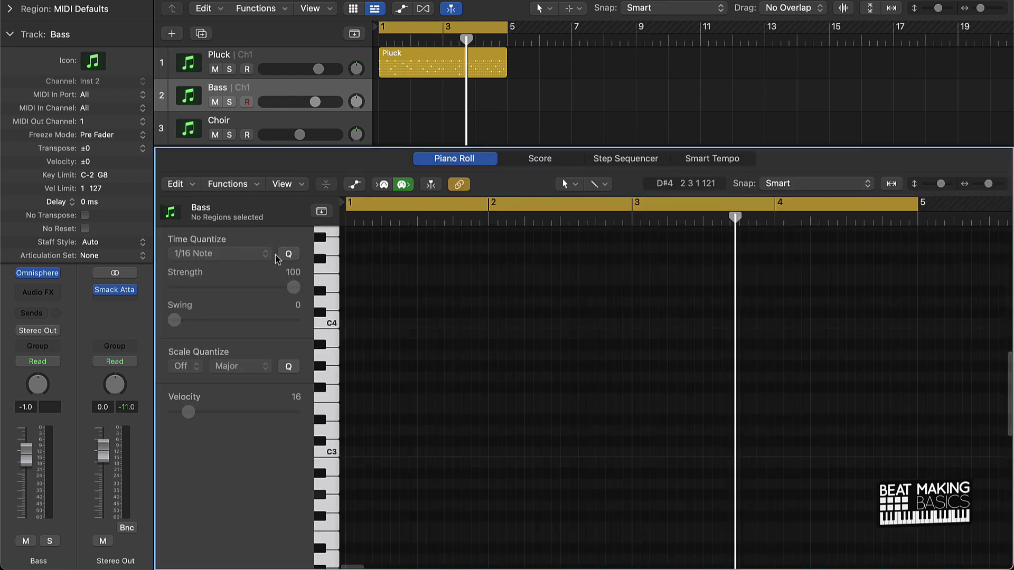
pyautogui.scroll(-5, 356, 380)
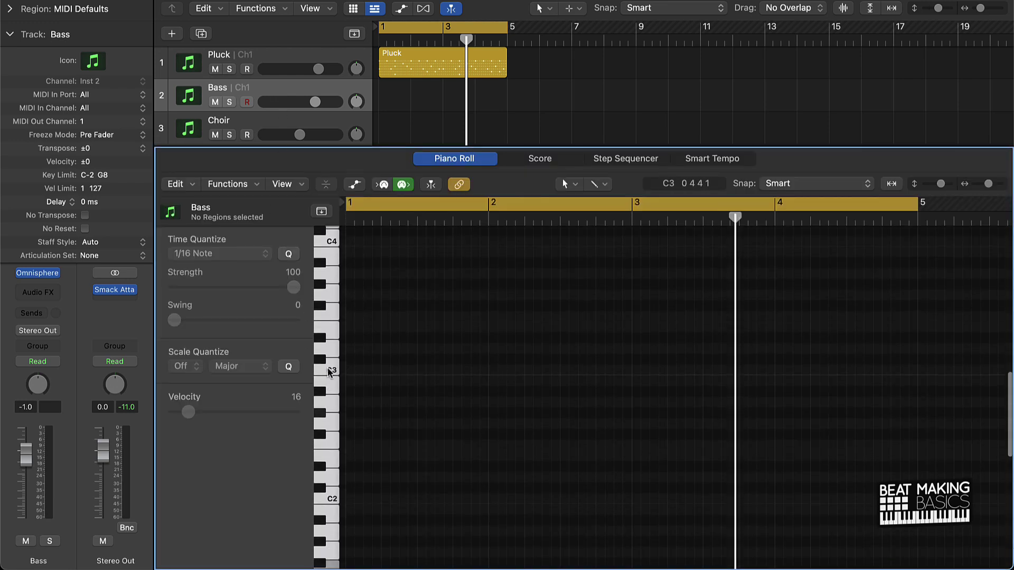
pyautogui.keyDown('super'); pyautogui.click(347, 372); pyautogui.keyUp('super')
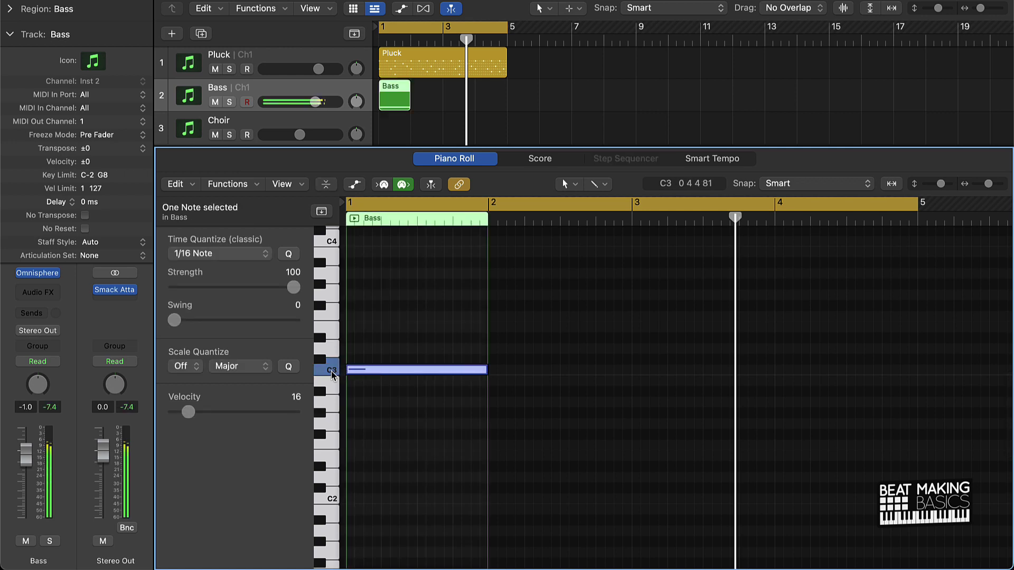
pyautogui.moveTo(360, 371); pyautogui.dragTo(365, 384)
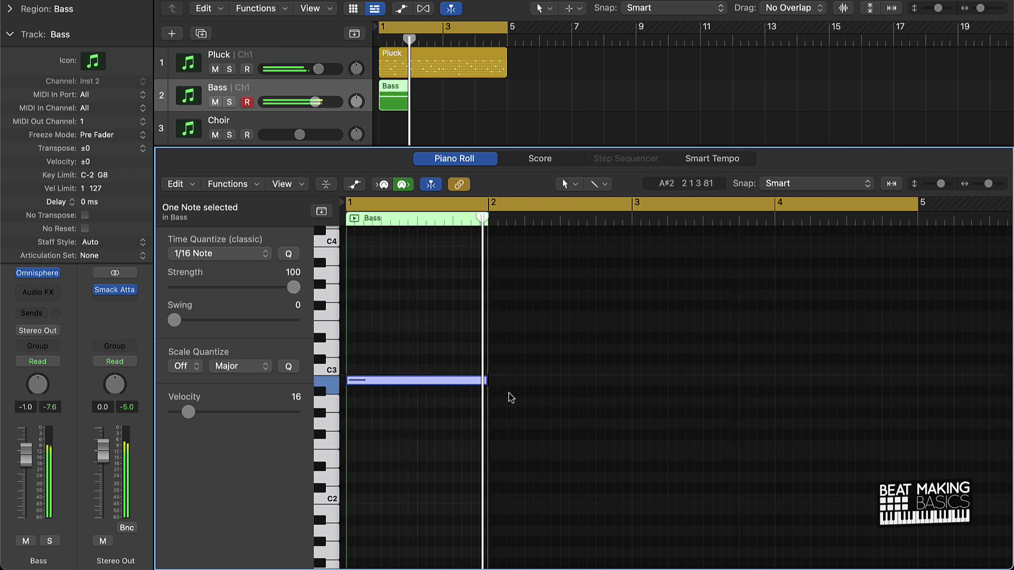
# Step: Add bar-long bass notes in bars 2 and 3, then play the line back
pyautogui.moveTo(493, 392); pyautogui.dragTo(506, 417)
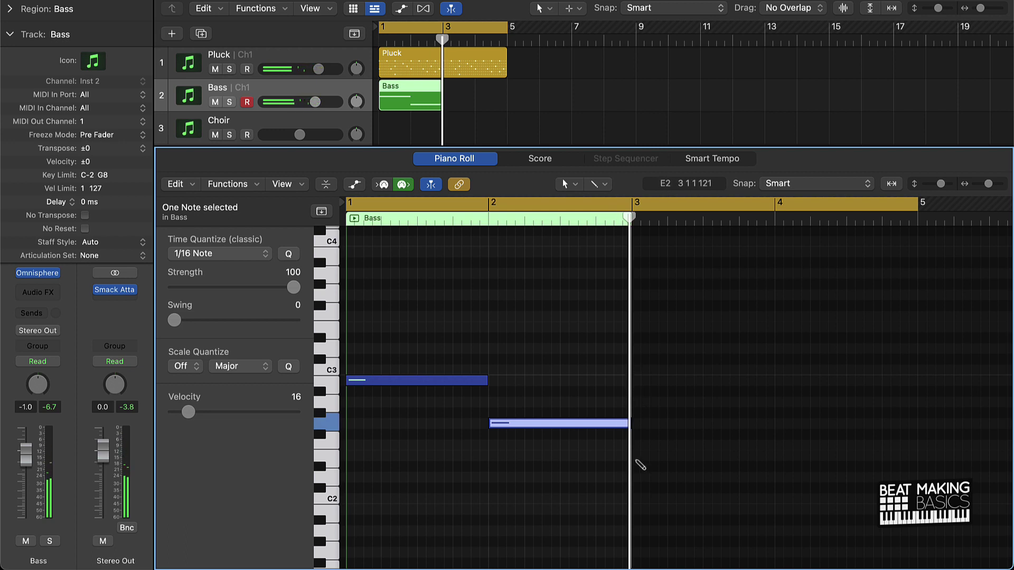
pyautogui.keyDown('super'); pyautogui.click(640, 381); pyautogui.keyUp('super')
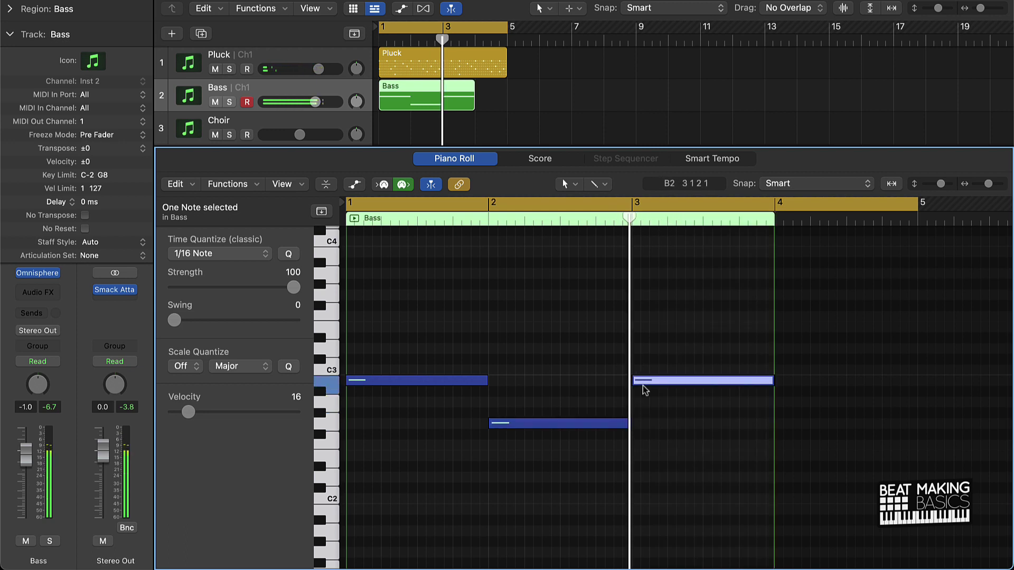
pyautogui.moveTo(641, 387); pyautogui.dragTo(645, 387)
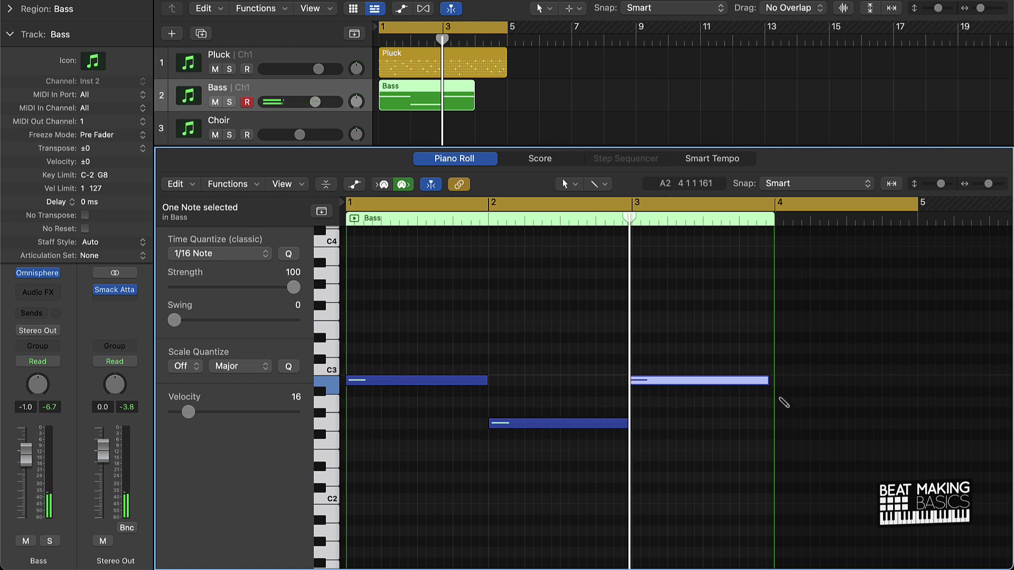
pyautogui.moveTo(731, 382); pyautogui.dragTo(729, 380)
pyautogui.press('space')
pyautogui.click(729, 430)
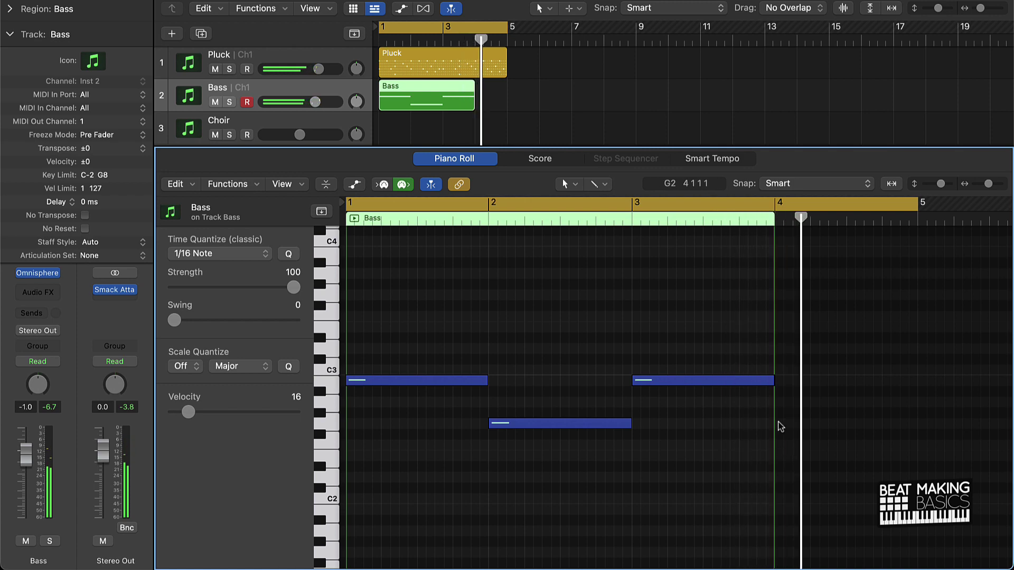
# Step: Add a D#3 note at bar 4 and trim the Bass region to end at bar 5
pyautogui.keyDown('super'); pyautogui.click(785, 338); pyautogui.keyUp('super')
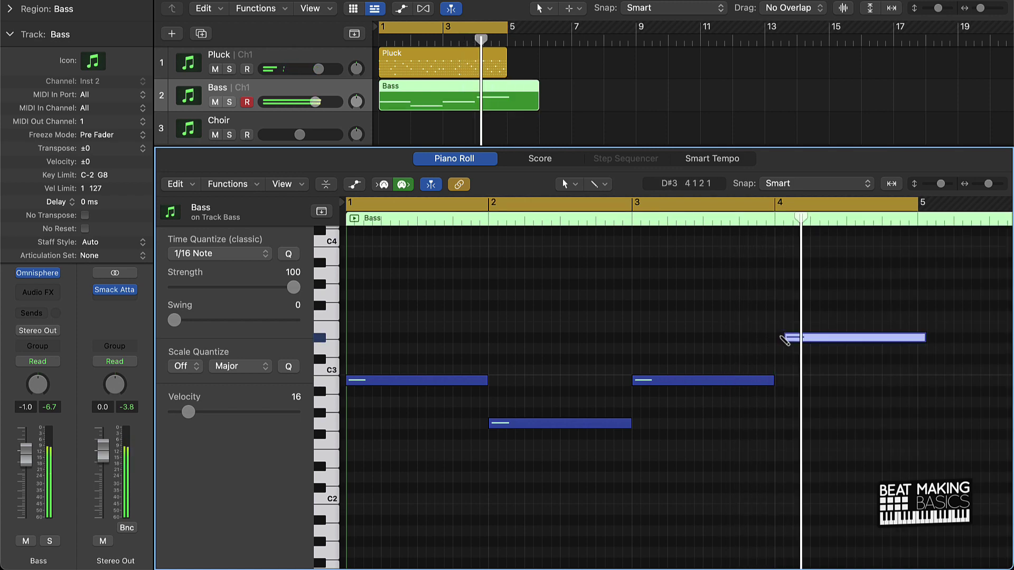
pyautogui.moveTo(785, 338); pyautogui.dragTo(787, 331)
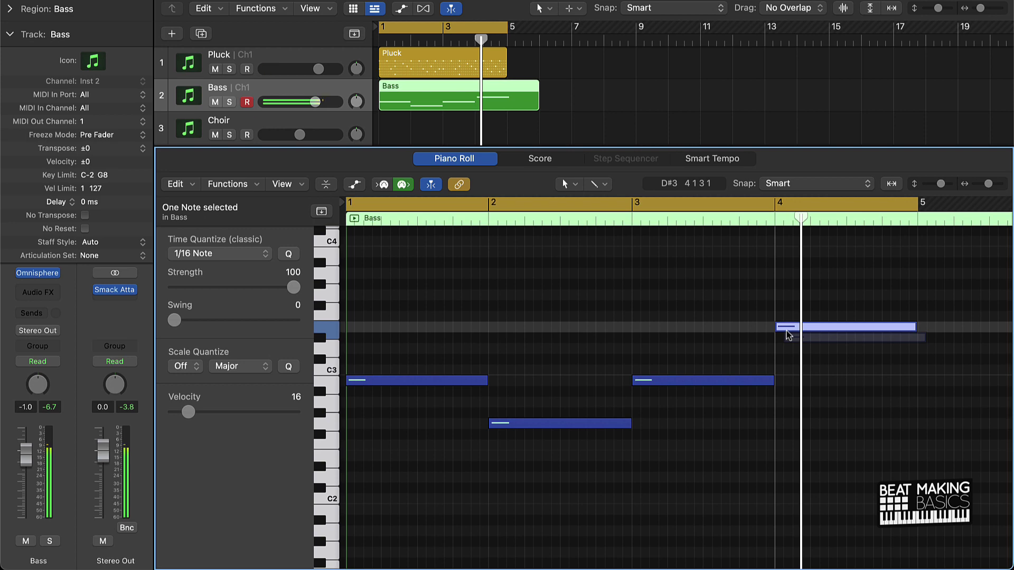
pyautogui.click(661, 264)
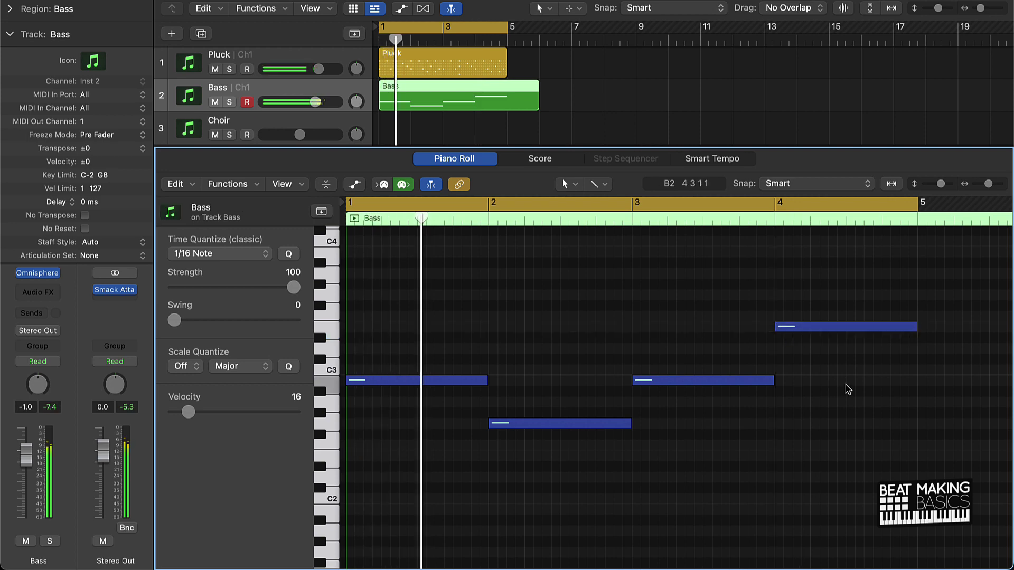
pyautogui.moveTo(538, 106); pyautogui.dragTo(505, 107)
pyautogui.click(528, 104)
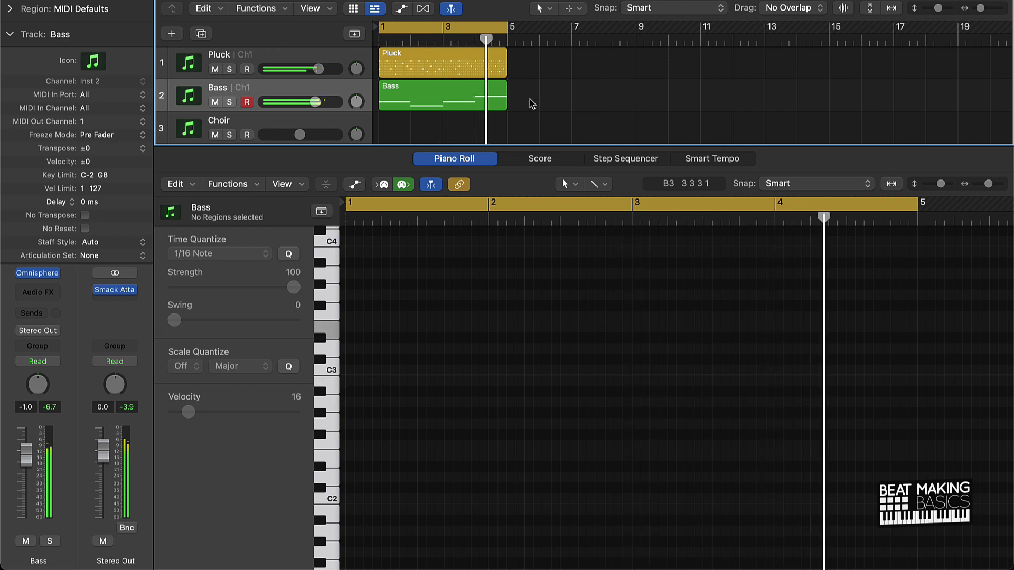
# Step: Drop the Bass region's last note to F#2, play it back, and close the note editor
pyautogui.click(461, 95)
pyautogui.moveTo(790, 327); pyautogui.dragTo(802, 464)
pyautogui.click(825, 439)
pyautogui.press('space')
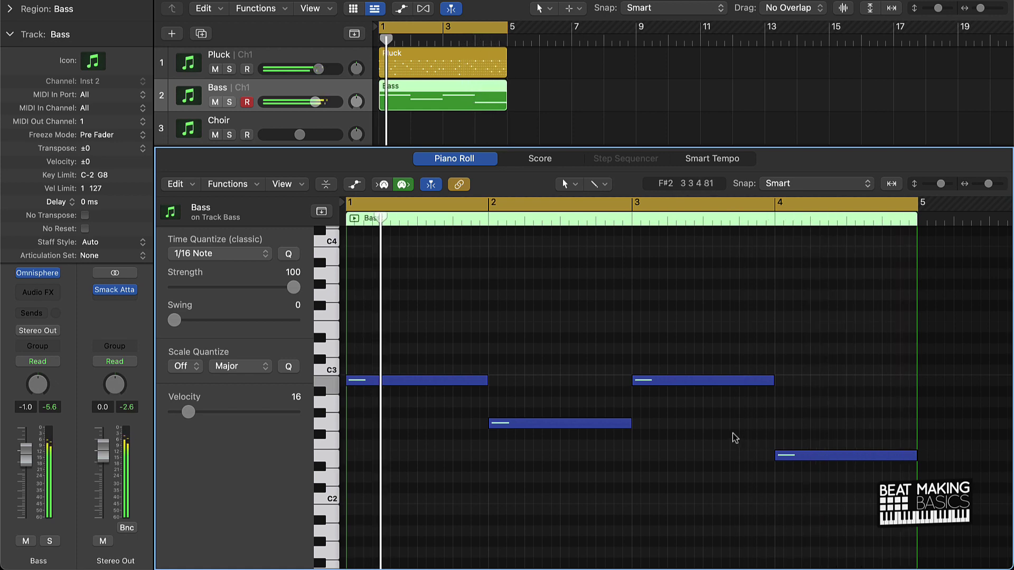
pyautogui.press('e')
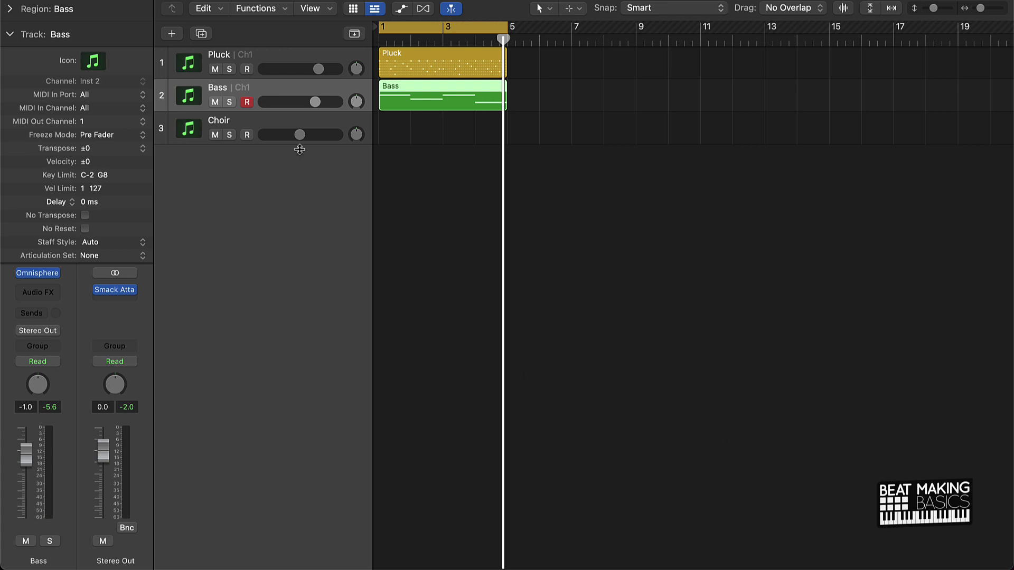
# Step: Copy the Bass region onto the Choir track beneath the original and play the arrangement
pyautogui.click(312, 121)
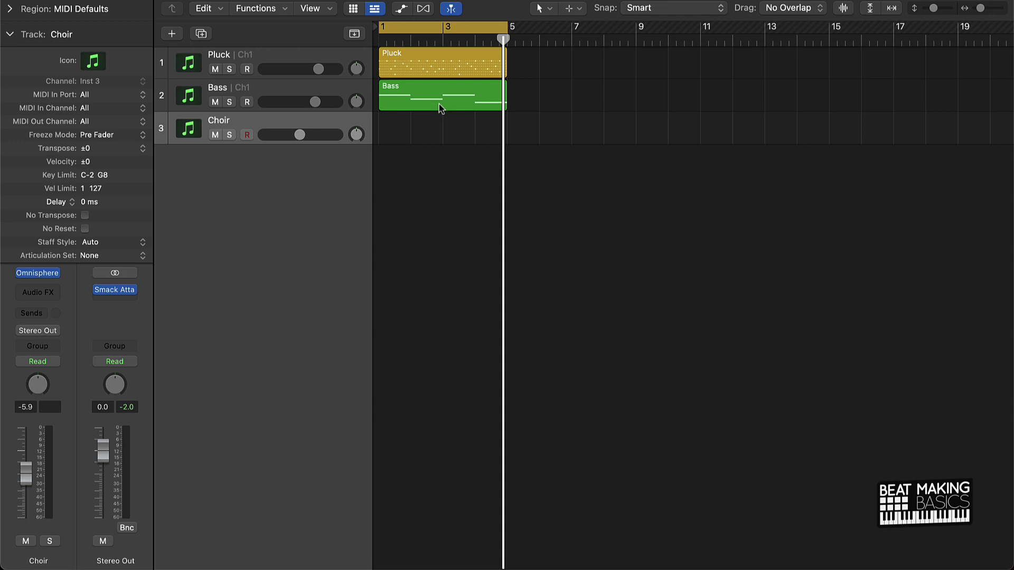
pyautogui.moveTo(440, 108); pyautogui.dragTo(439, 125)
pyautogui.press('space')
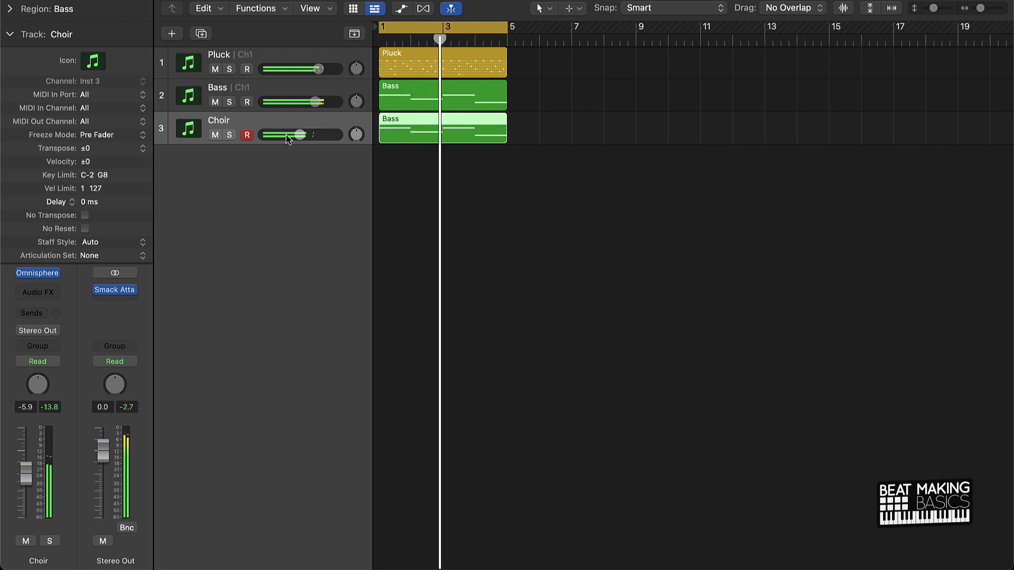
# Step: Lower the Choir volume to about -12.6 dB, disarm its recording, and nudge the Bass volume down
pyautogui.moveTo(292, 137); pyautogui.dragTo(278, 136)
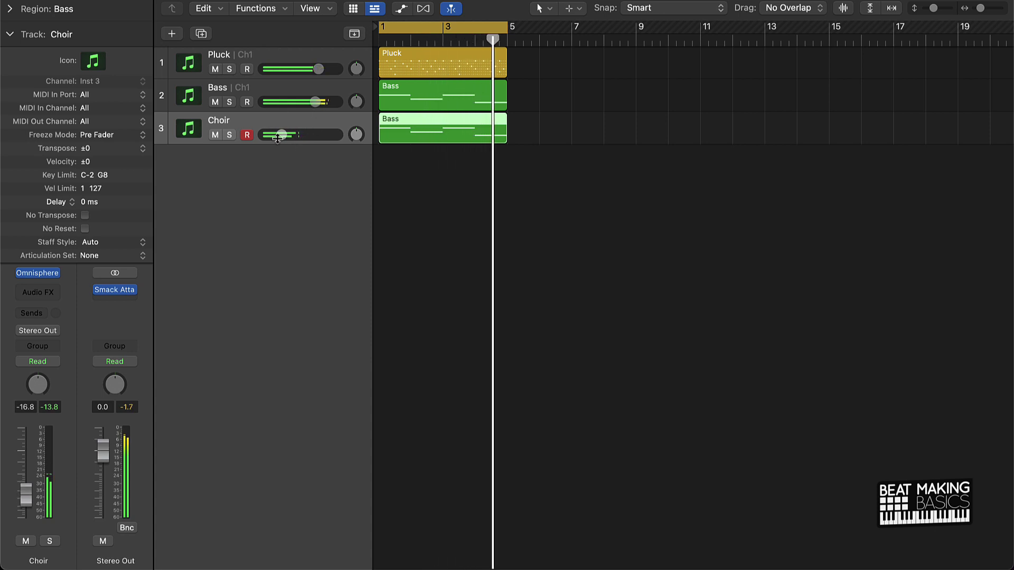
pyautogui.click(569, 165)
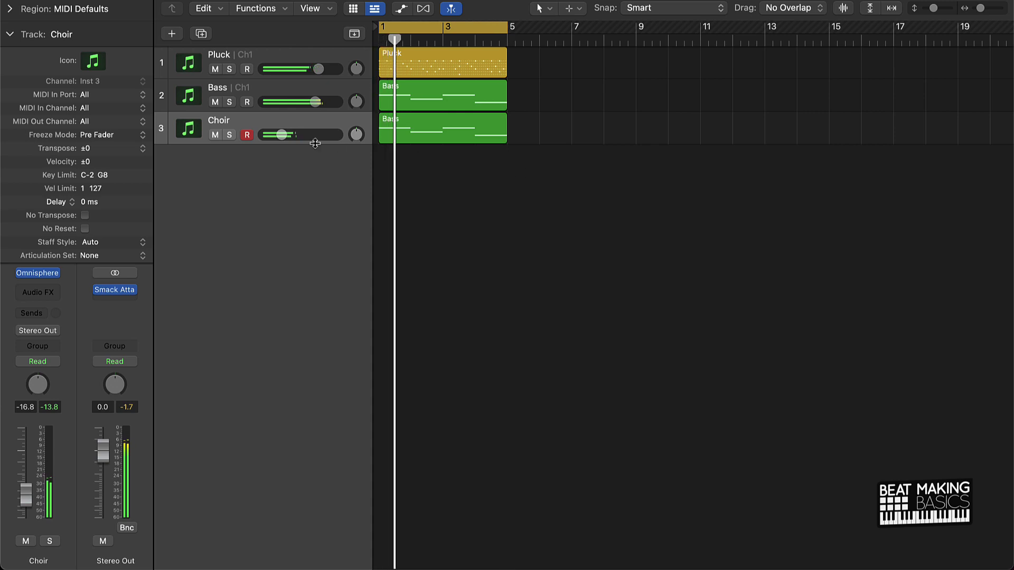
pyautogui.moveTo(285, 140); pyautogui.dragTo(292, 138)
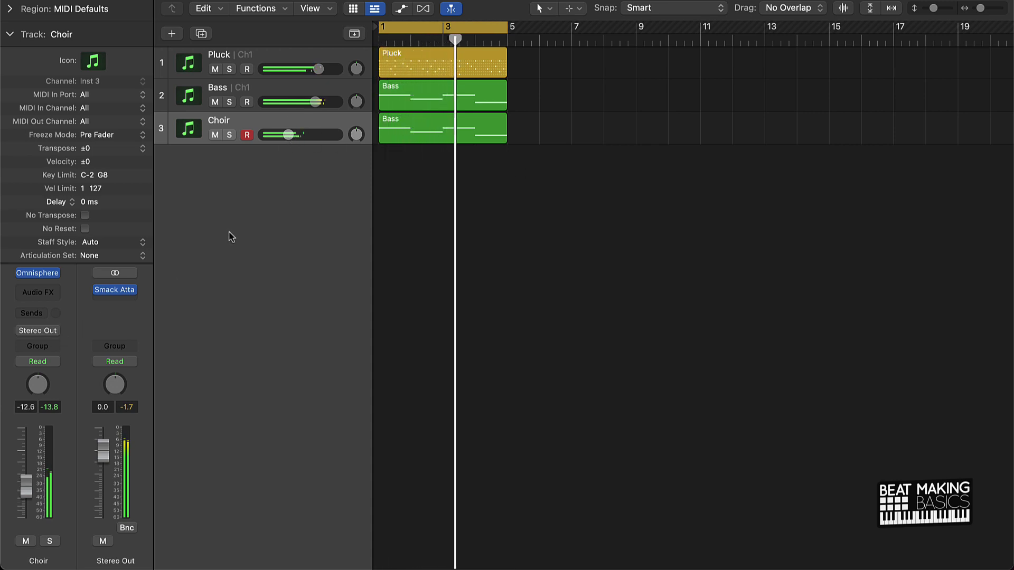
pyautogui.click(247, 135)
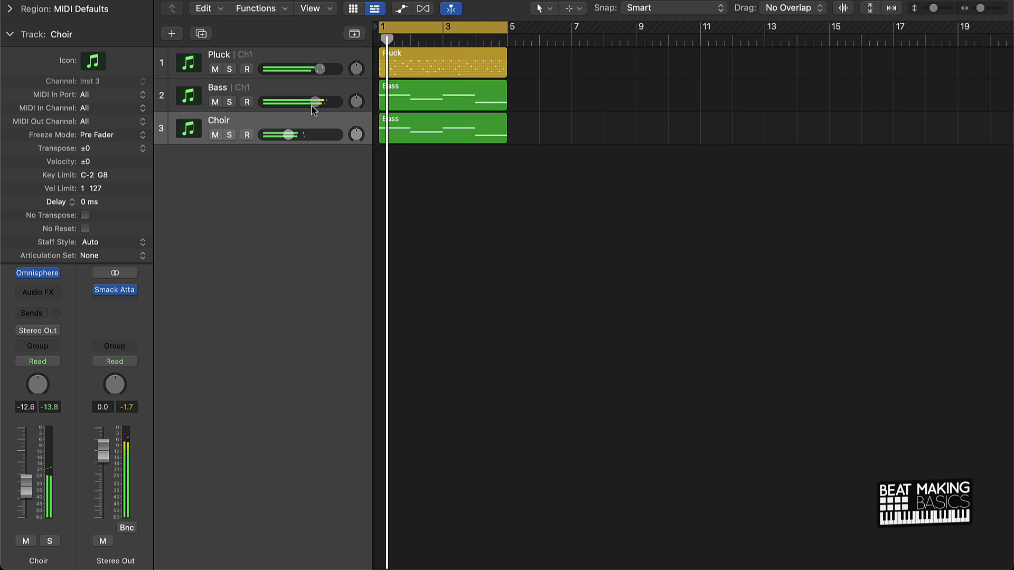
pyautogui.moveTo(315, 102); pyautogui.dragTo(307, 102)
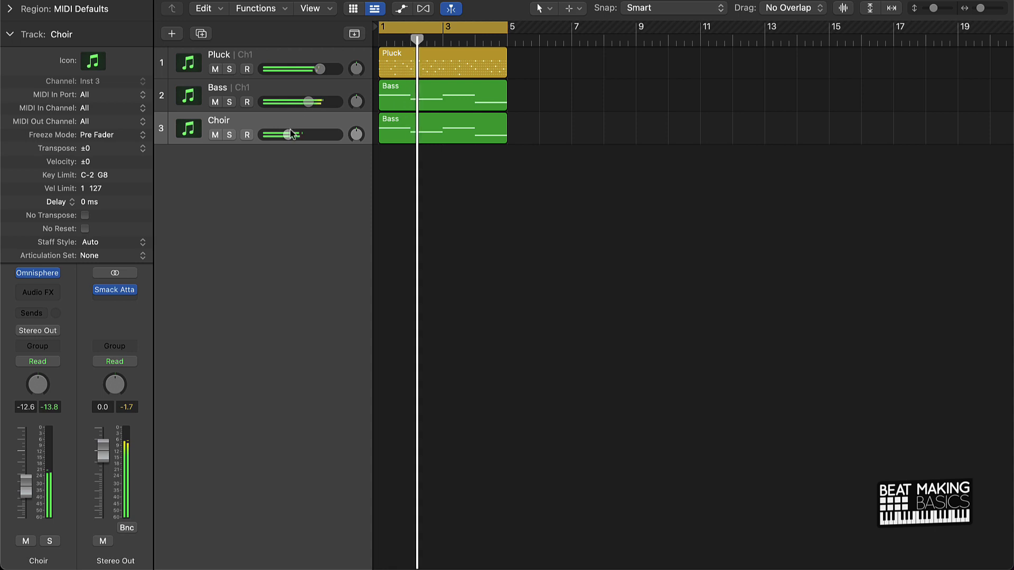
# Step: Mute the Choir track and Bounce In Place the Pluck, Bass and Choir regions to a new Pluck_bip track
pyautogui.click(215, 135)
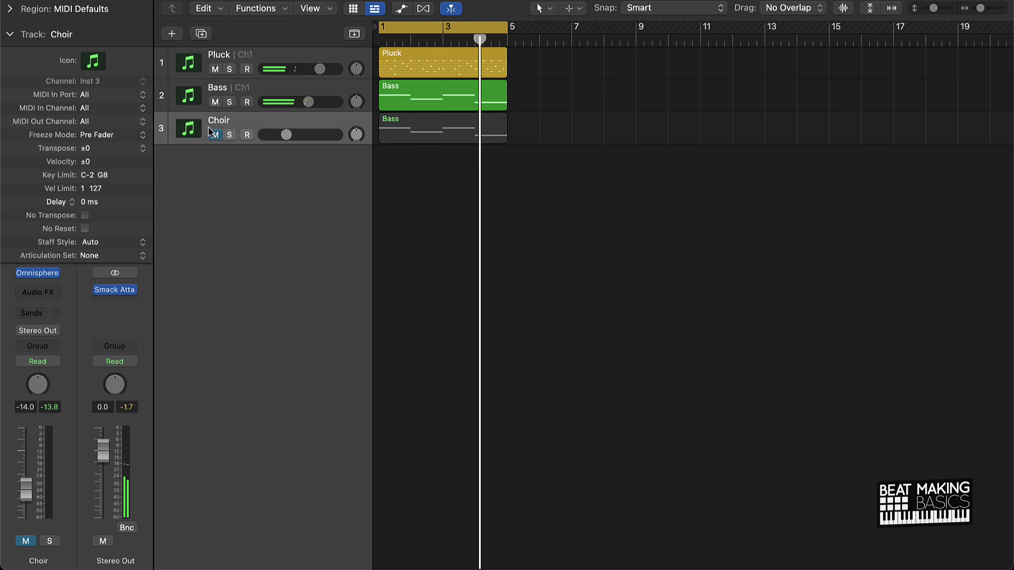
pyautogui.moveTo(568, 55); pyautogui.dragTo(309, 162)
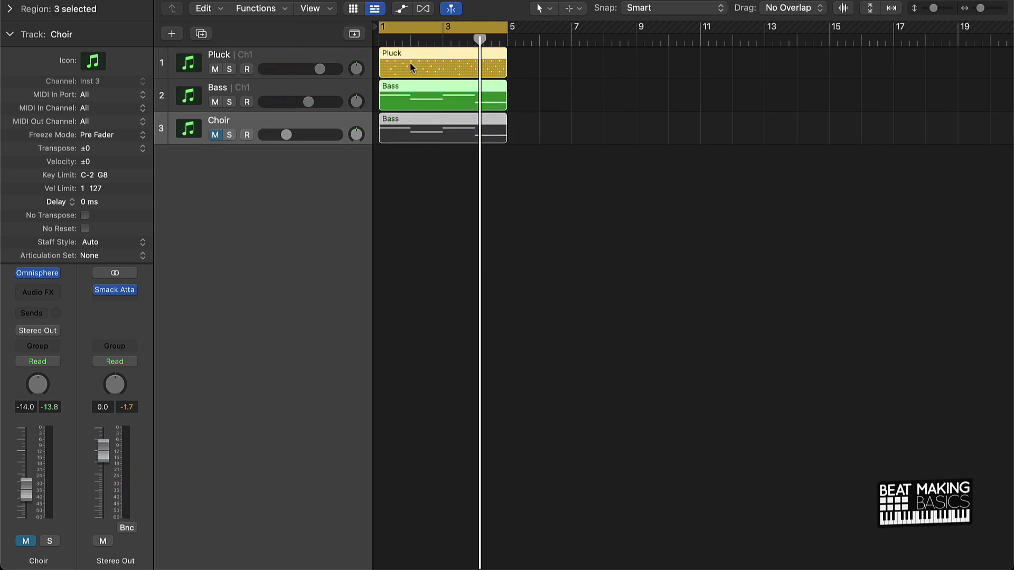
pyautogui.moveTo(410, 63); pyautogui.dragTo(236, 272)
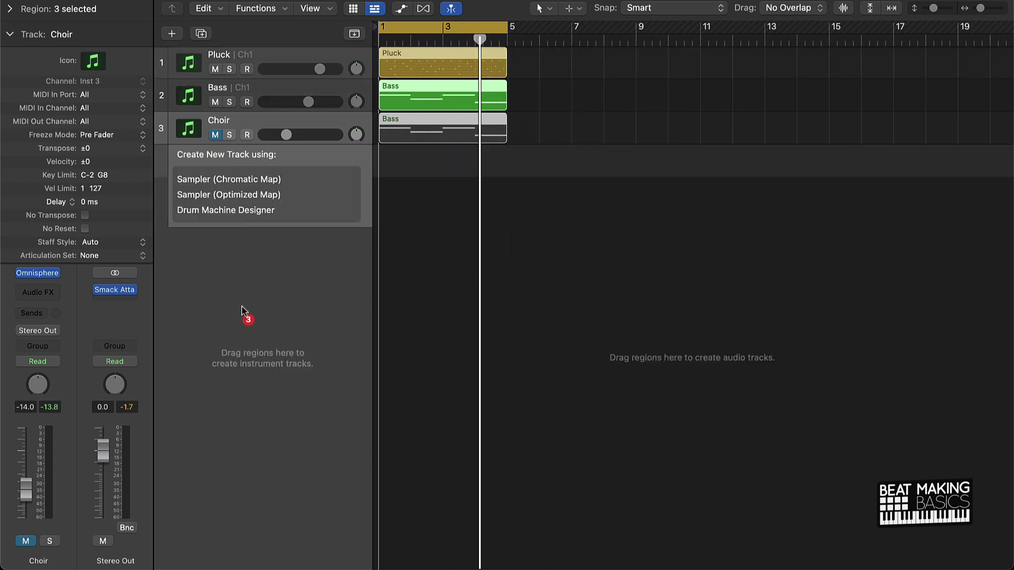
pyautogui.moveTo(363, 255); pyautogui.dragTo(402, 153)
pyautogui.rightClick(404, 103)
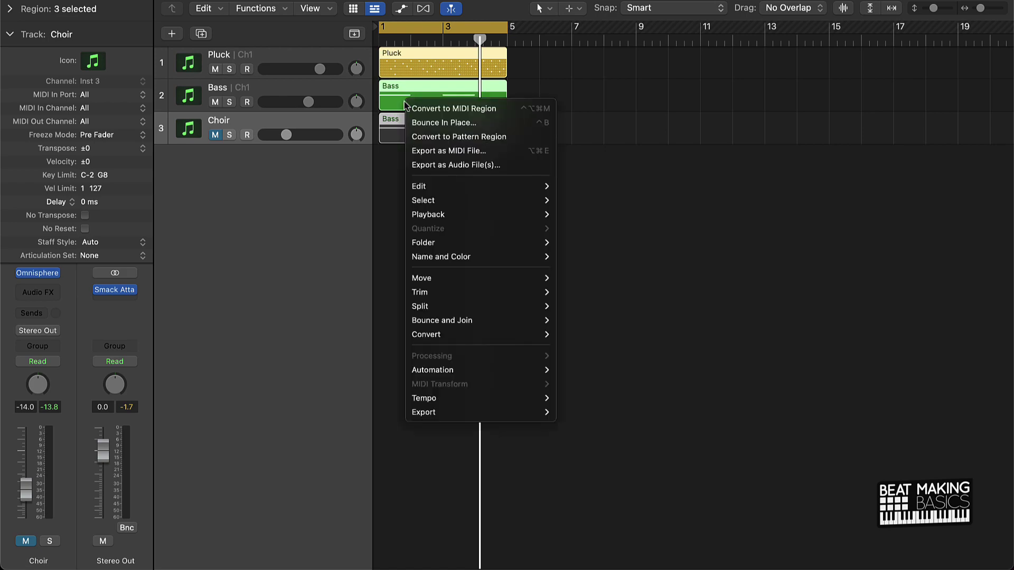
pyautogui.click(459, 123)
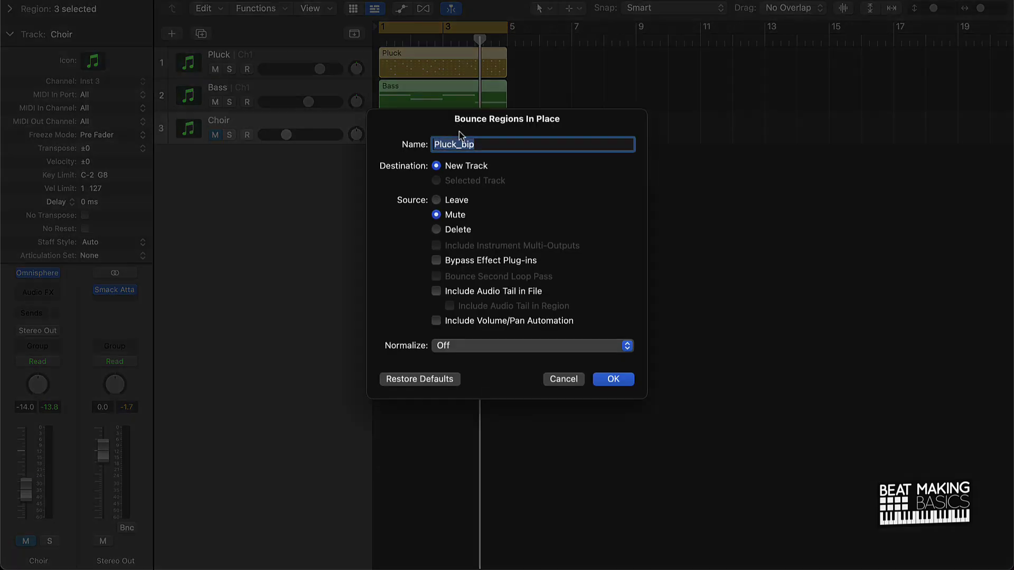
pyautogui.click(610, 377)
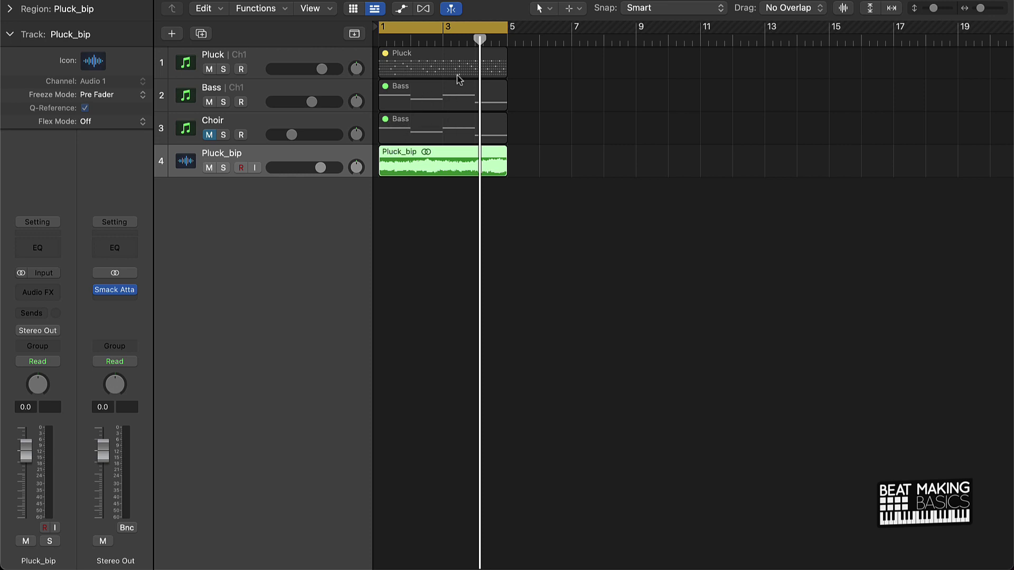
# Step: Play the song from the start and unmute the Choir track
pyautogui.press('Return')
pyautogui.press('space')
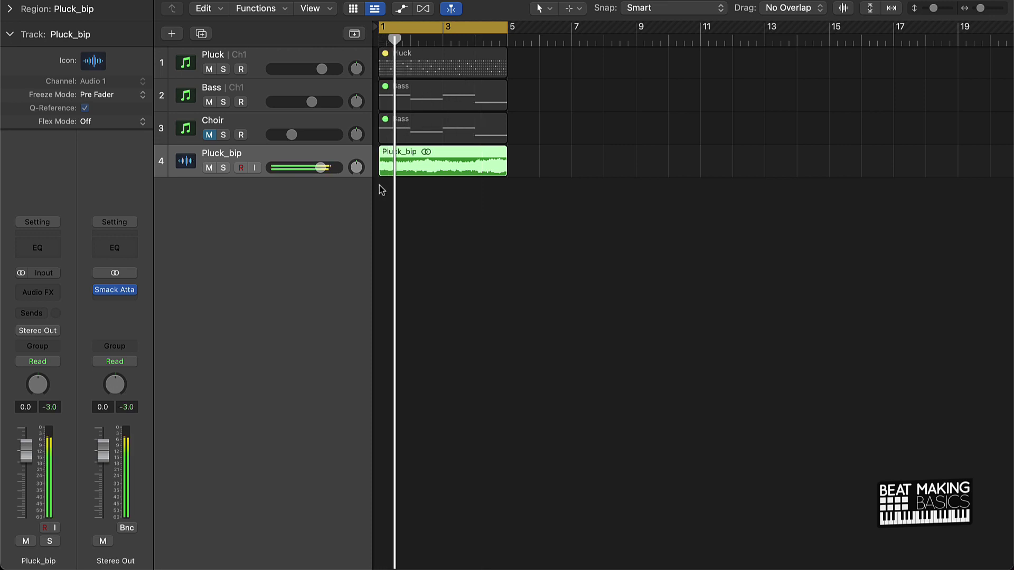
pyautogui.click(211, 135)
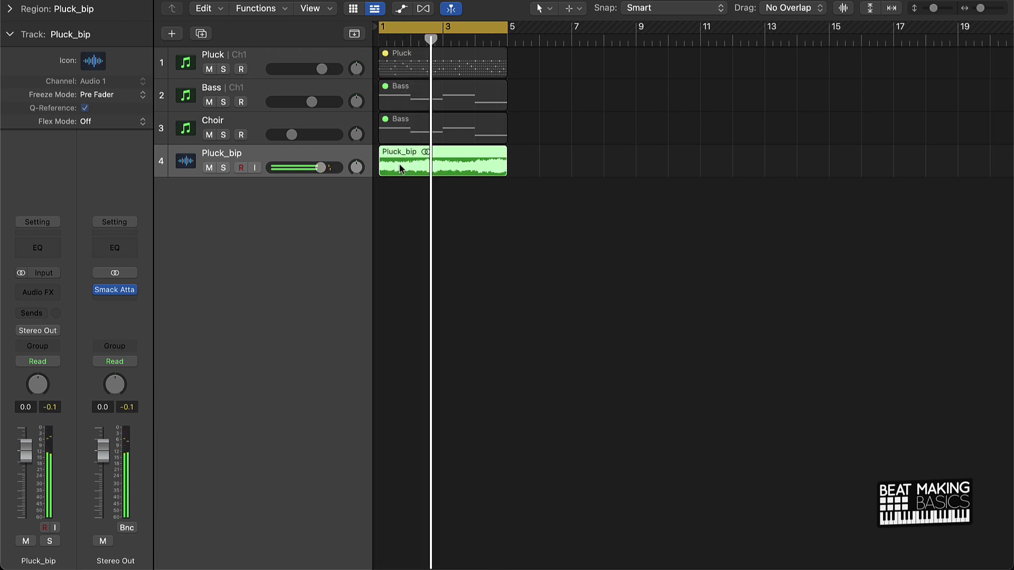
# Step: Load Pluck_bip into a Quick Sampler (Original) track with filter on, keyscale lowered, played via Musical Typing
pyautogui.moveTo(394, 170); pyautogui.dragTo(245, 382)
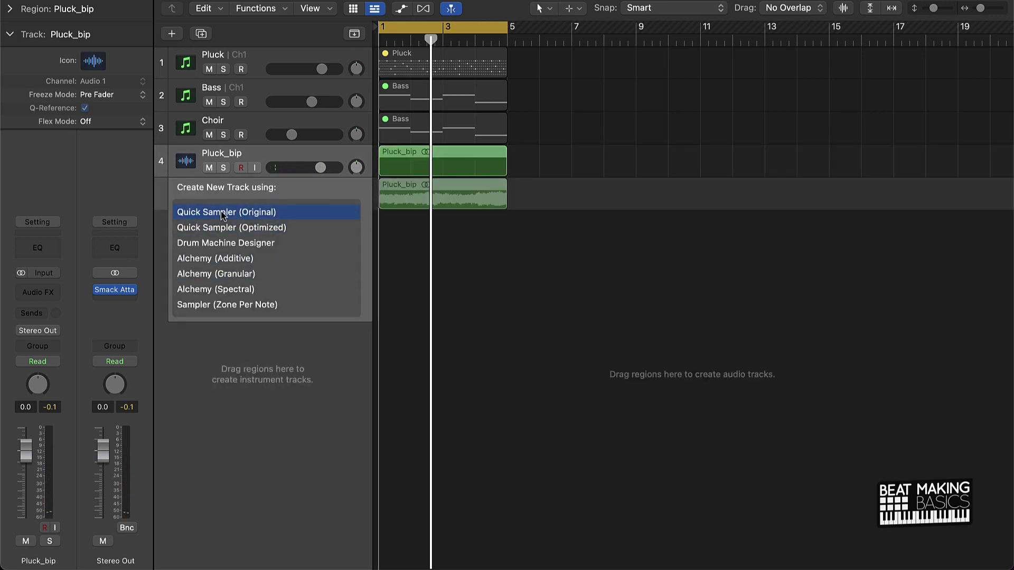
pyautogui.moveTo(222, 214); pyautogui.dragTo(230, 215)
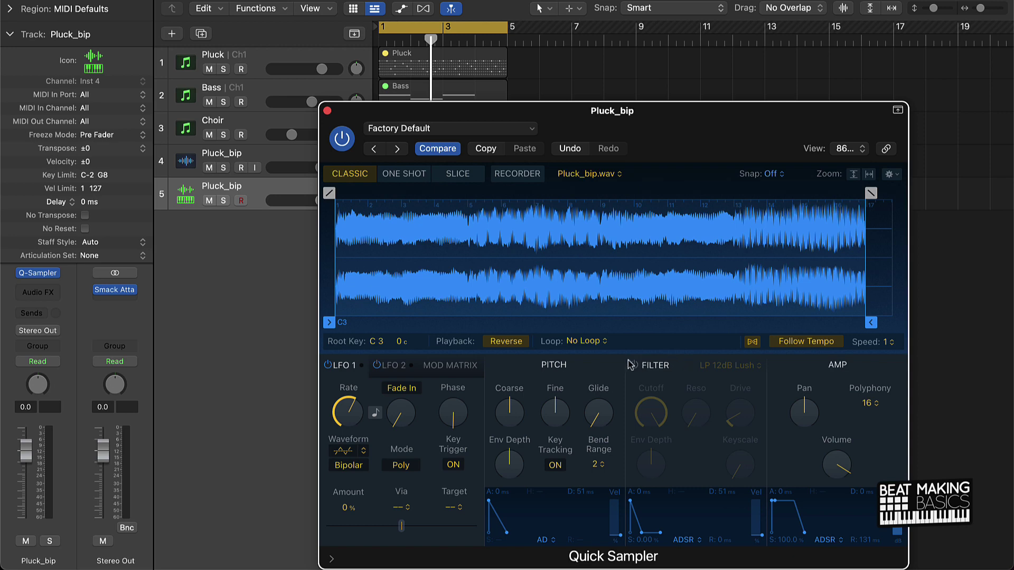
pyautogui.click(646, 372)
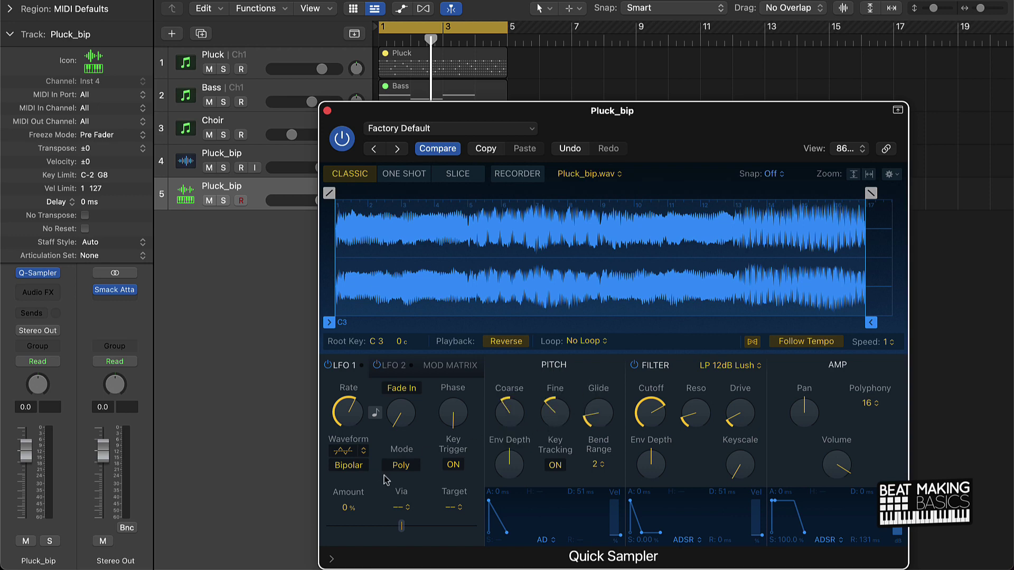
pyautogui.moveTo(740, 464); pyautogui.dragTo(740, 478)
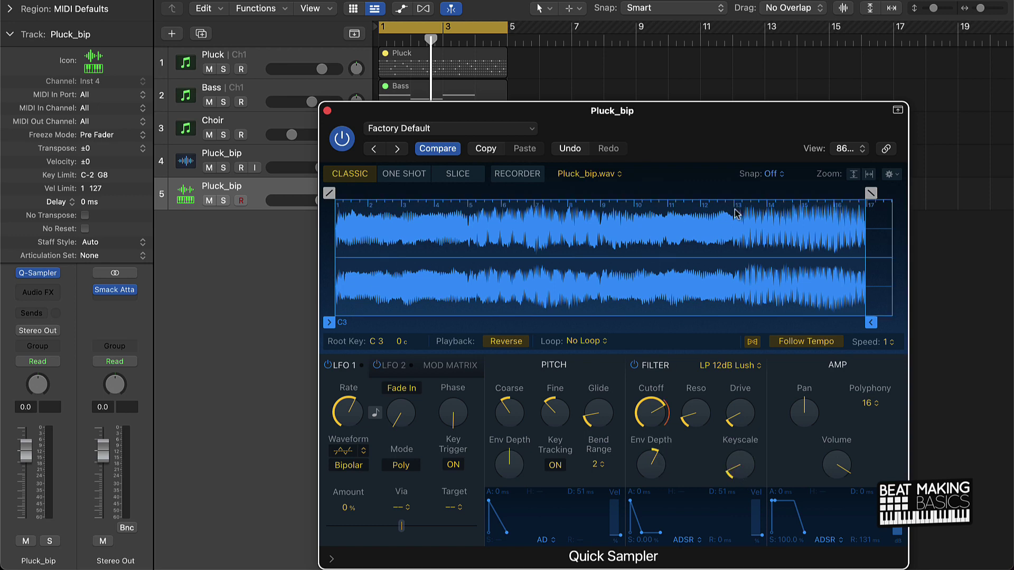
pyautogui.press('super+k')
pyautogui.press('k')
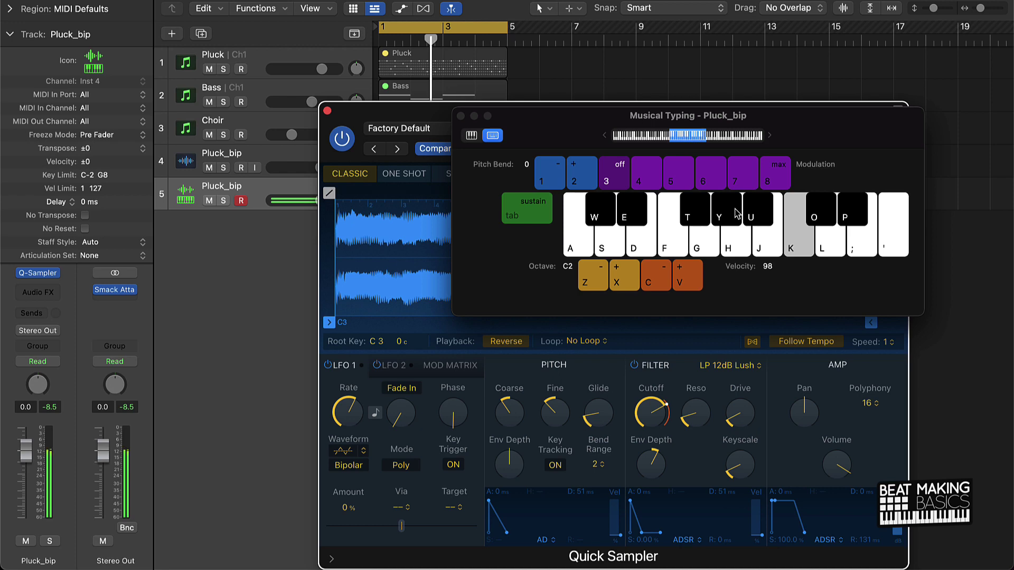
# Step: Return the playhead to bar 2, move the Musical Typing keyboard aside, and close the Quick Sampler
pyautogui.press(',')
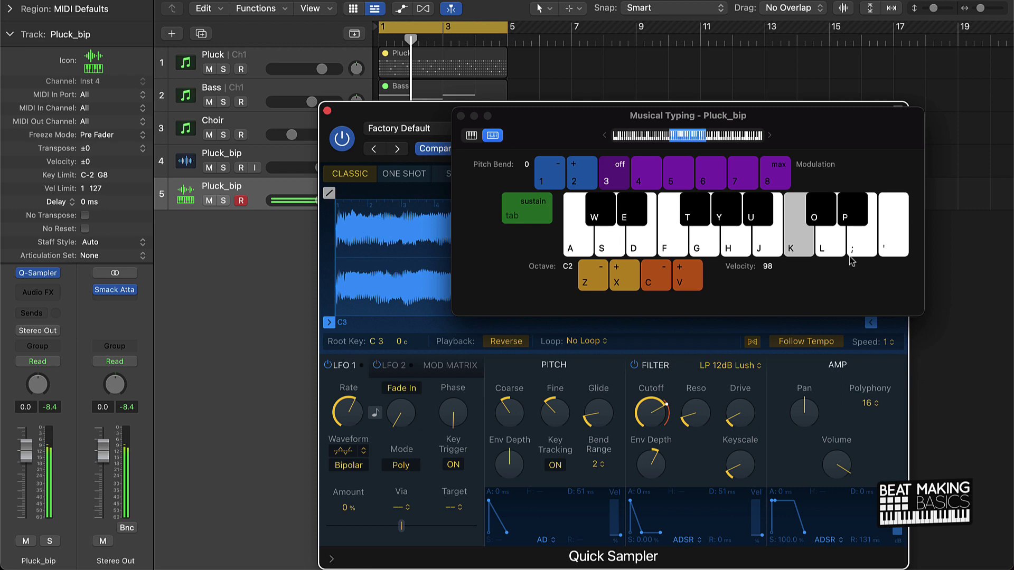
pyautogui.moveTo(804, 137); pyautogui.dragTo(748, 354)
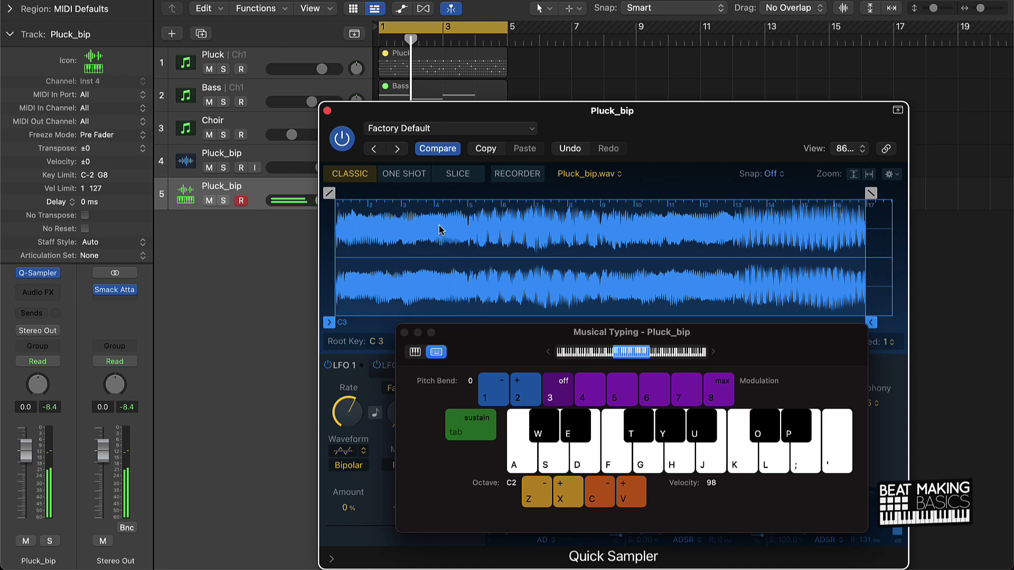
pyautogui.click(327, 110)
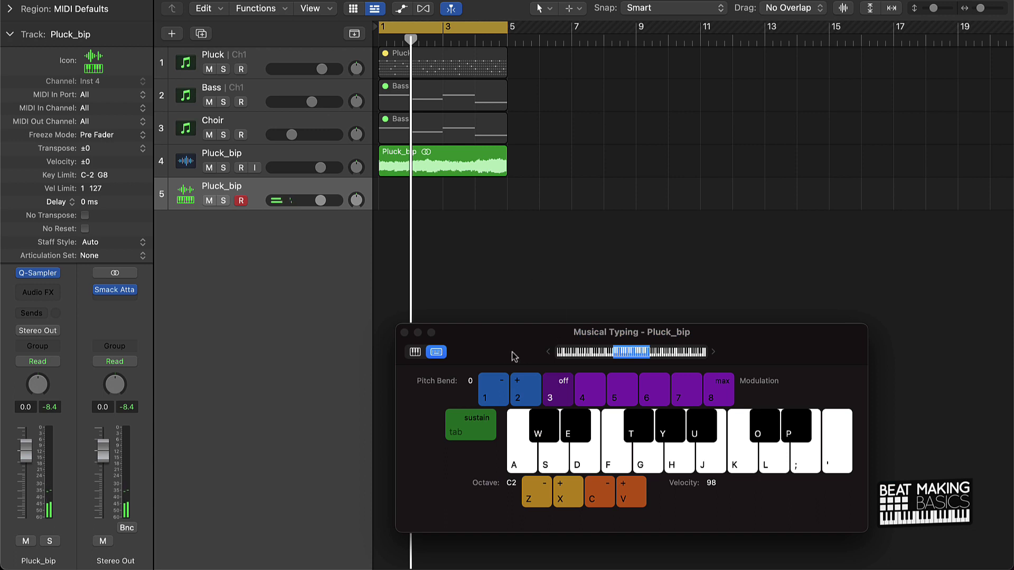
# Step: Close Musical Typing and view the Pluck track in the Piano Roll and Step Sequencer
pyautogui.click(404, 332)
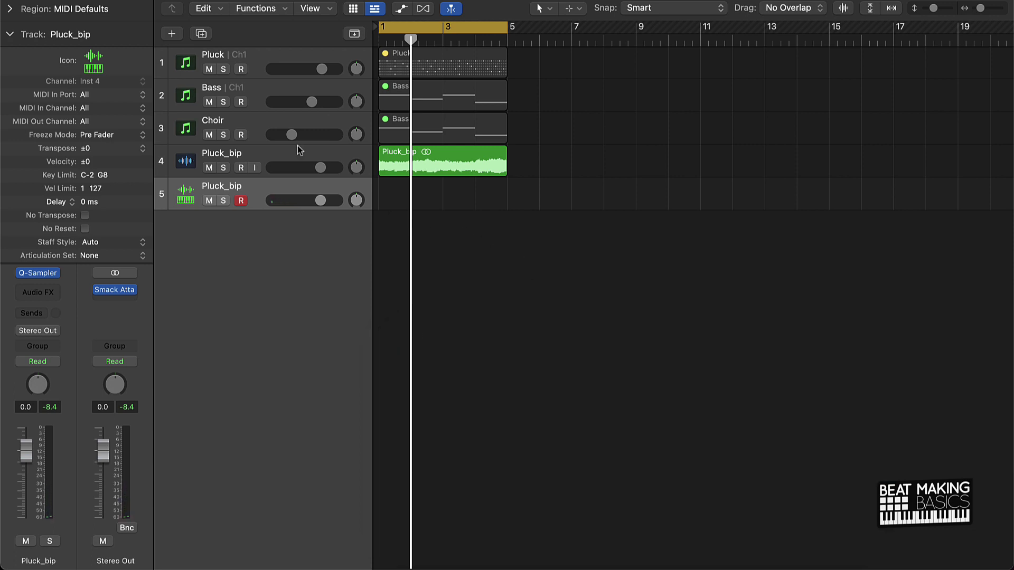
pyautogui.click(194, 71)
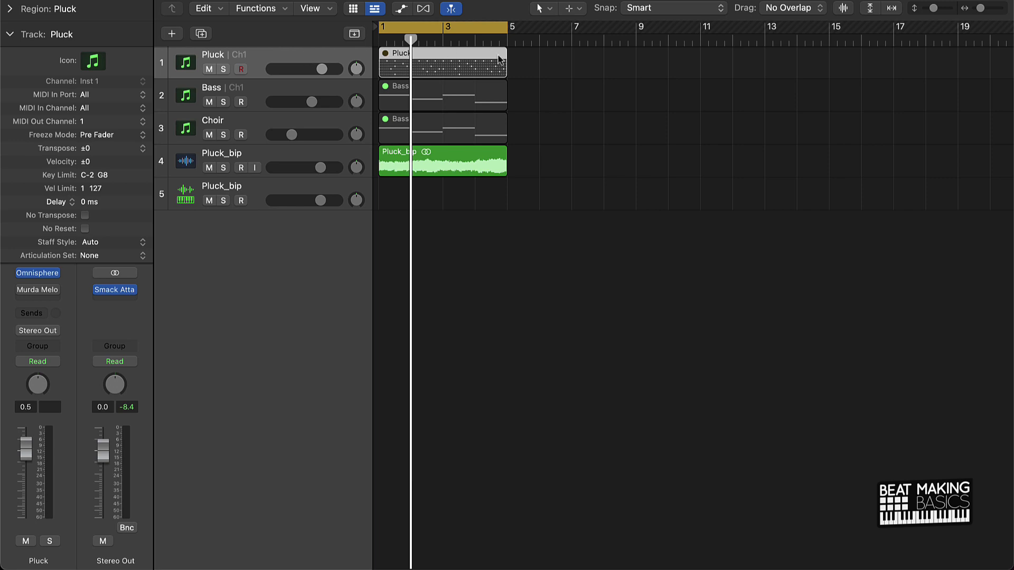
pyautogui.press('p')
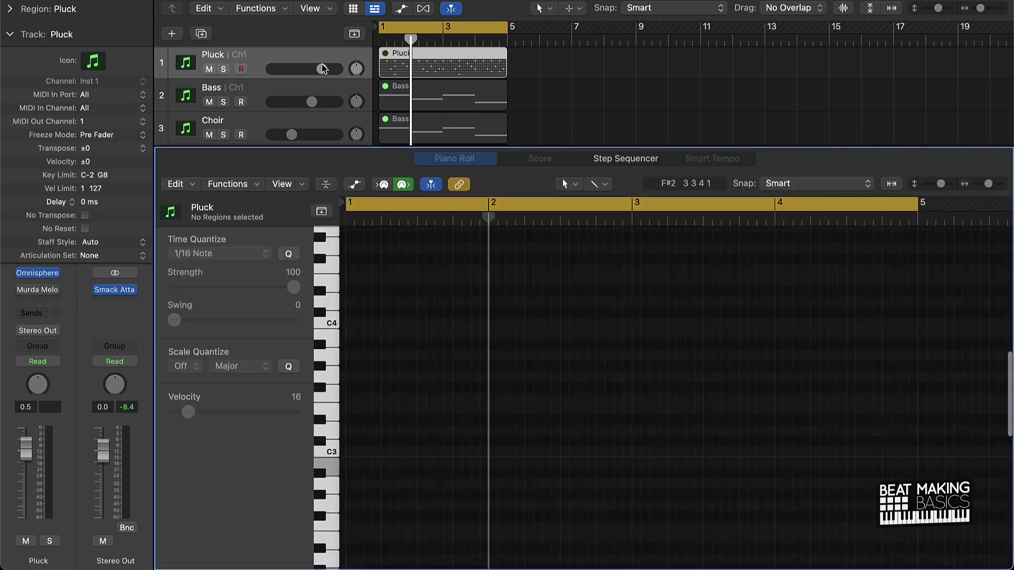
pyautogui.click(627, 159)
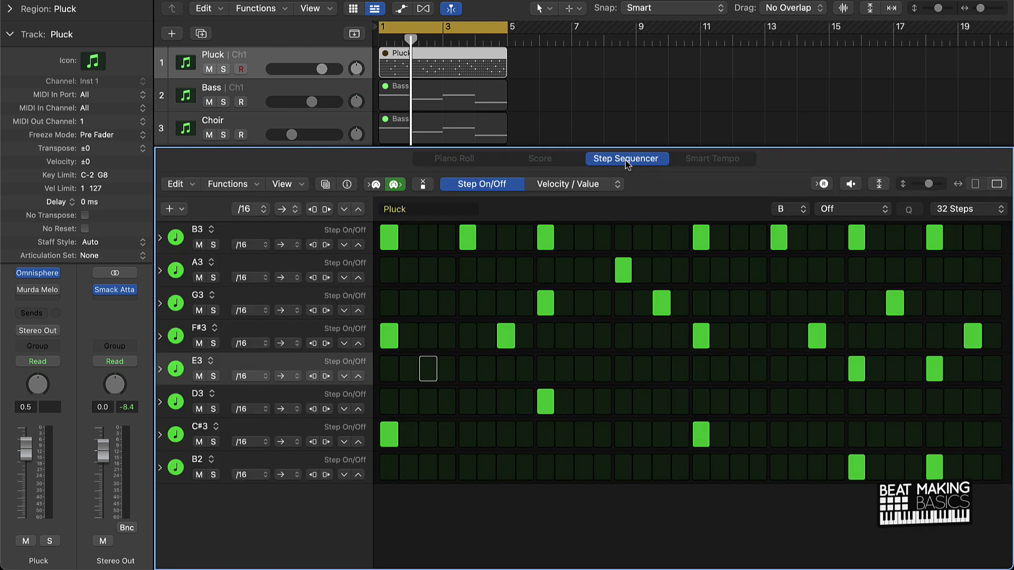
pyautogui.press('p')
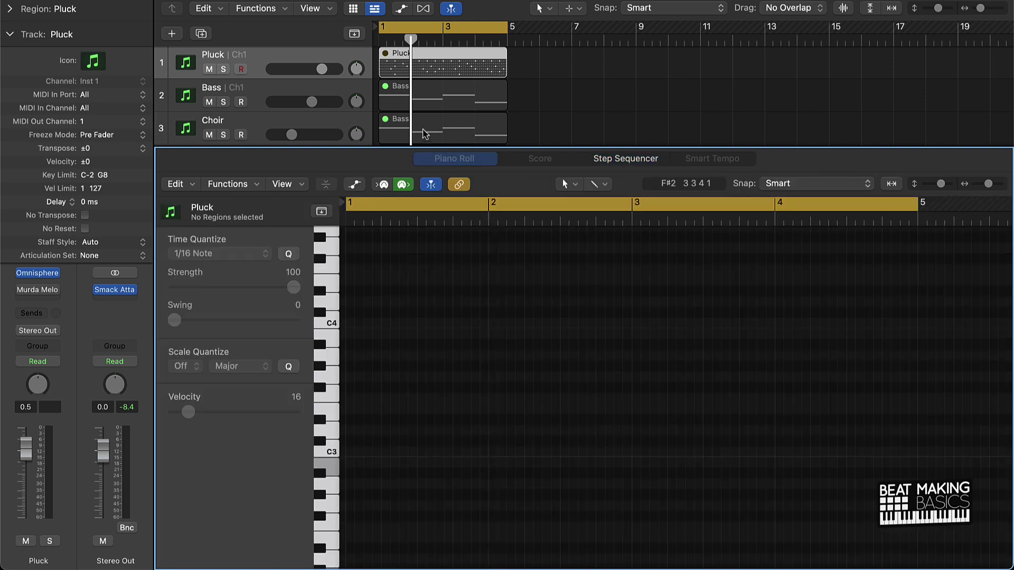
# Step: Inspect the Bass region's notes, then select all three regions on tracks 1–3
pyautogui.click(267, 90)
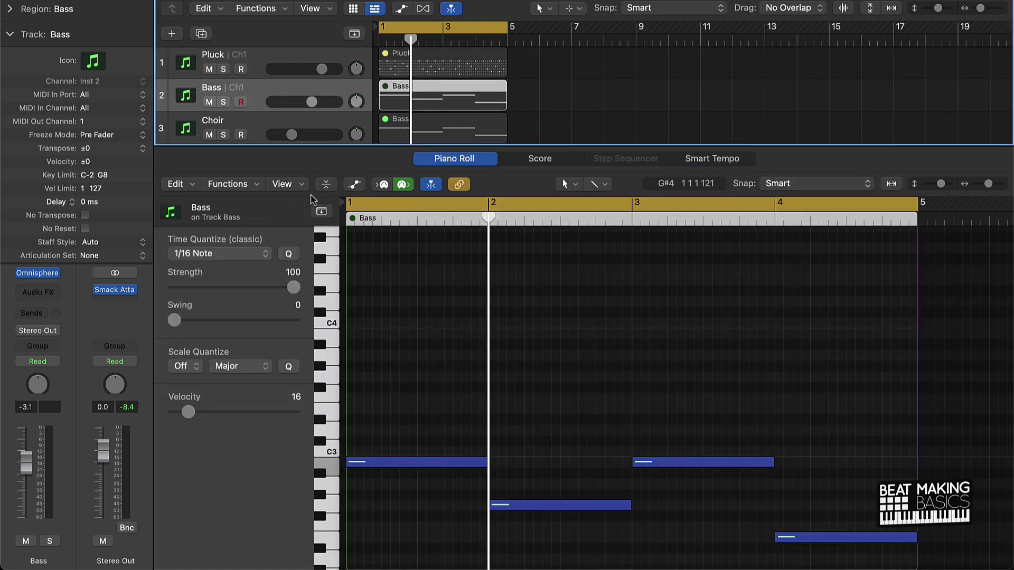
pyautogui.scroll(-2, 272, 108)
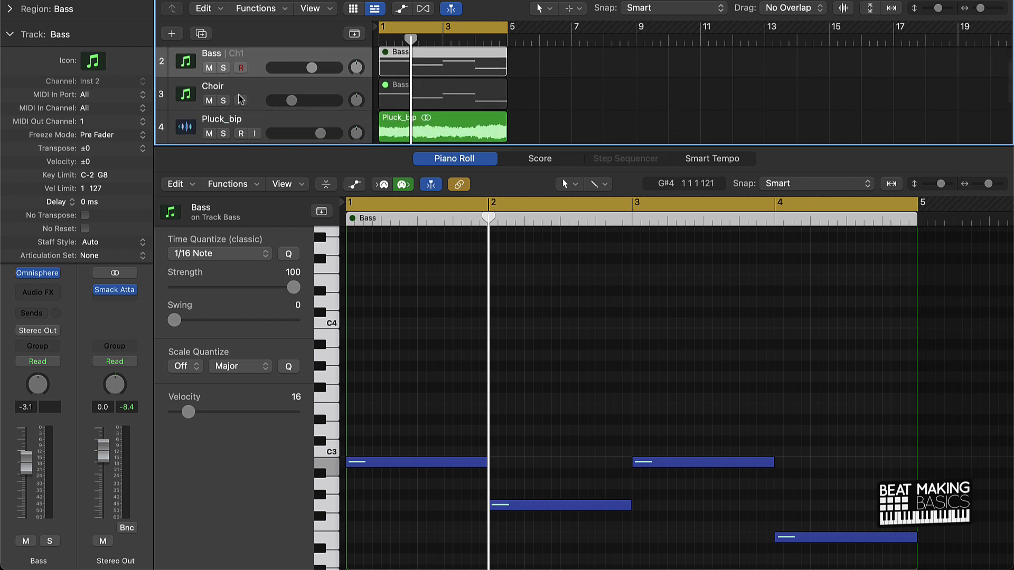
pyautogui.scroll(2, 475, 89)
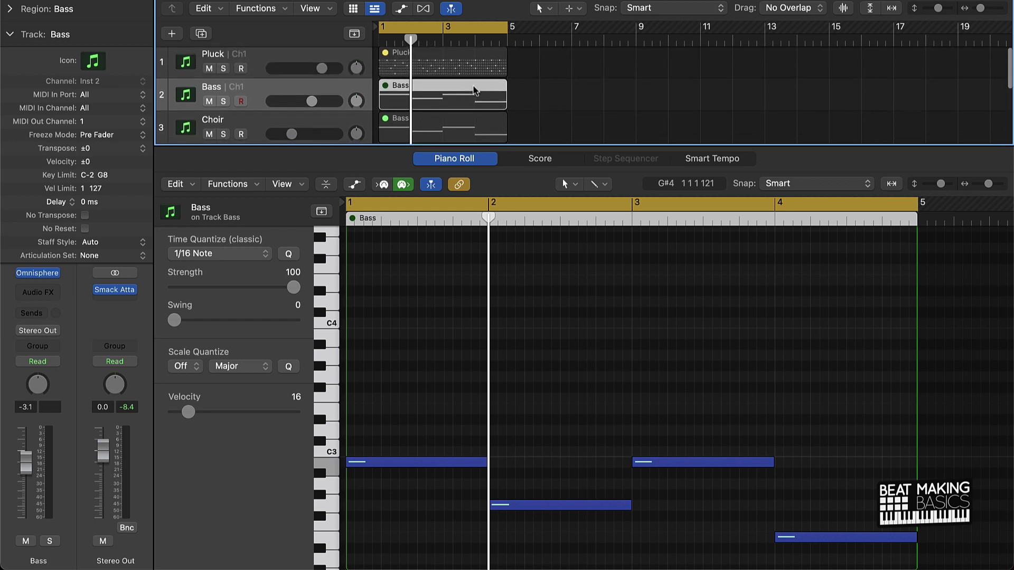
pyautogui.moveTo(526, 65); pyautogui.dragTo(423, 139)
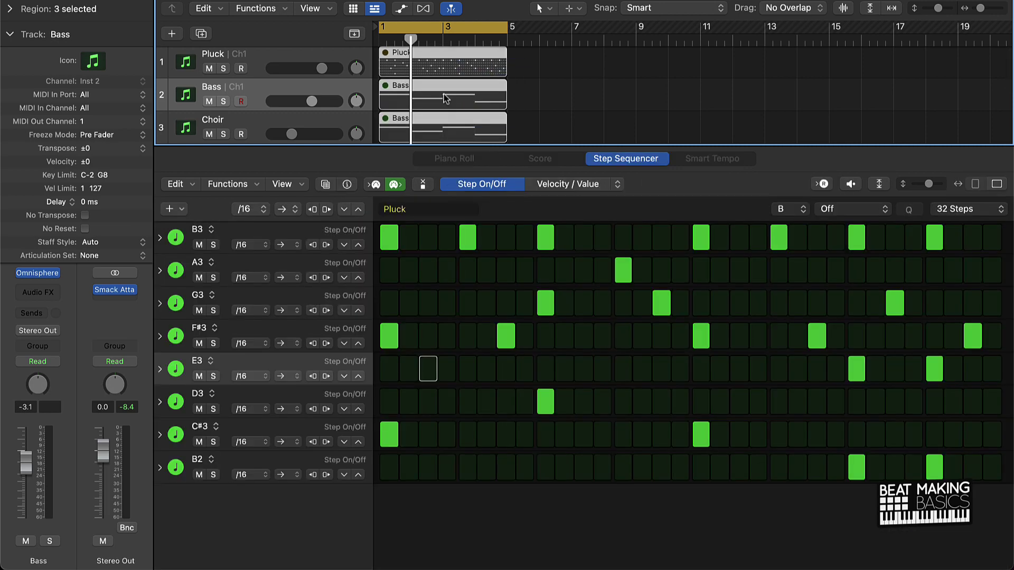
# Step: Bounce In Place the three selected regions to a new Pluck_bip track
pyautogui.rightClick(444, 95)
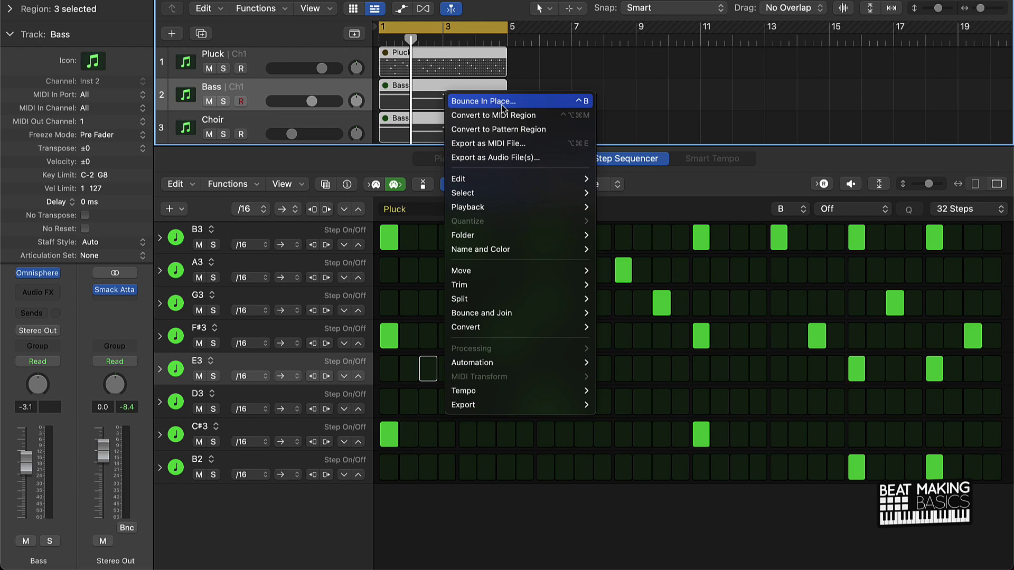
pyautogui.click(544, 104)
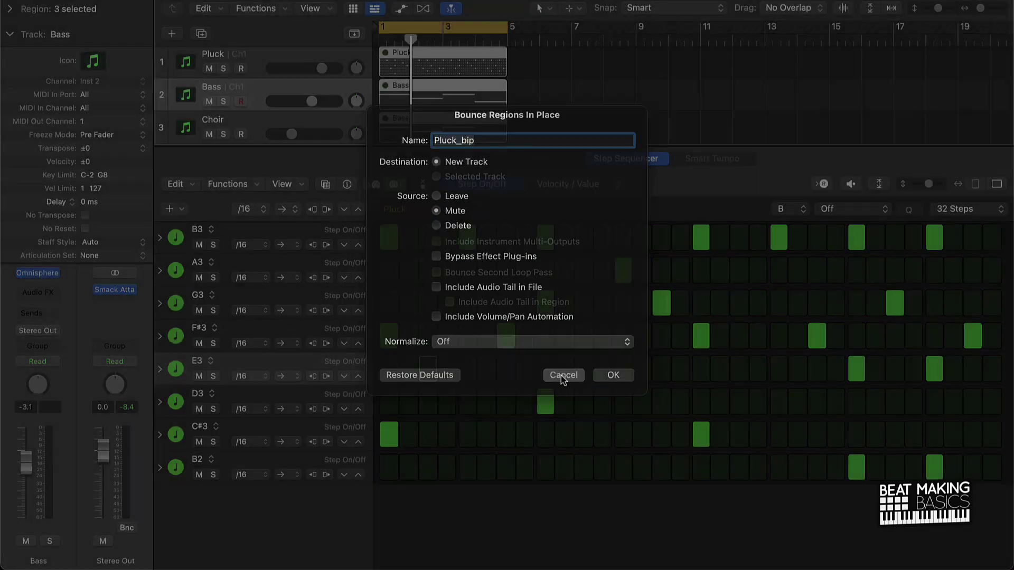
pyautogui.press('Return')
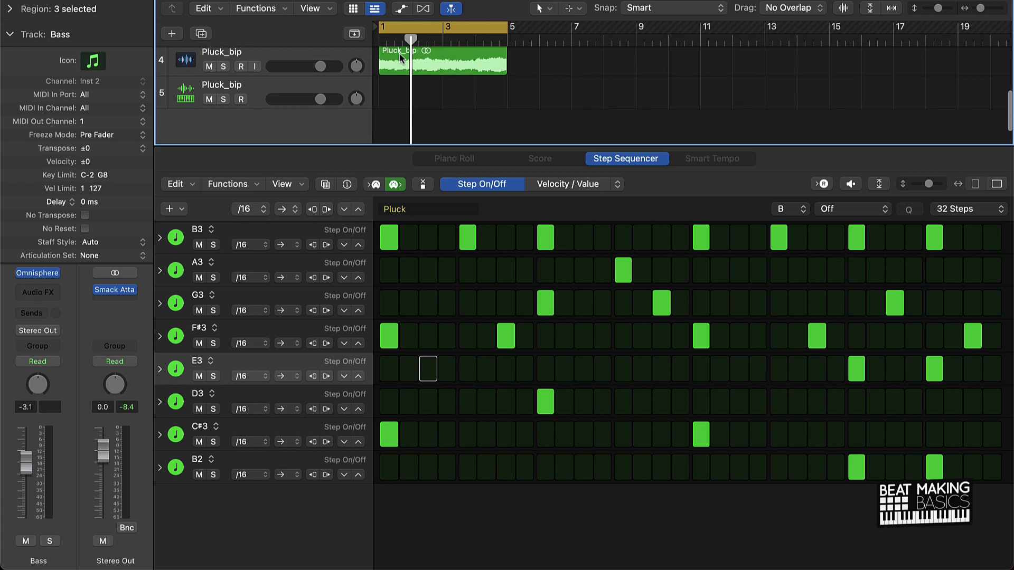
# Step: Mute the Pluck_bip audio track, select the sampler track, and close the lower editor
pyautogui.click(209, 66)
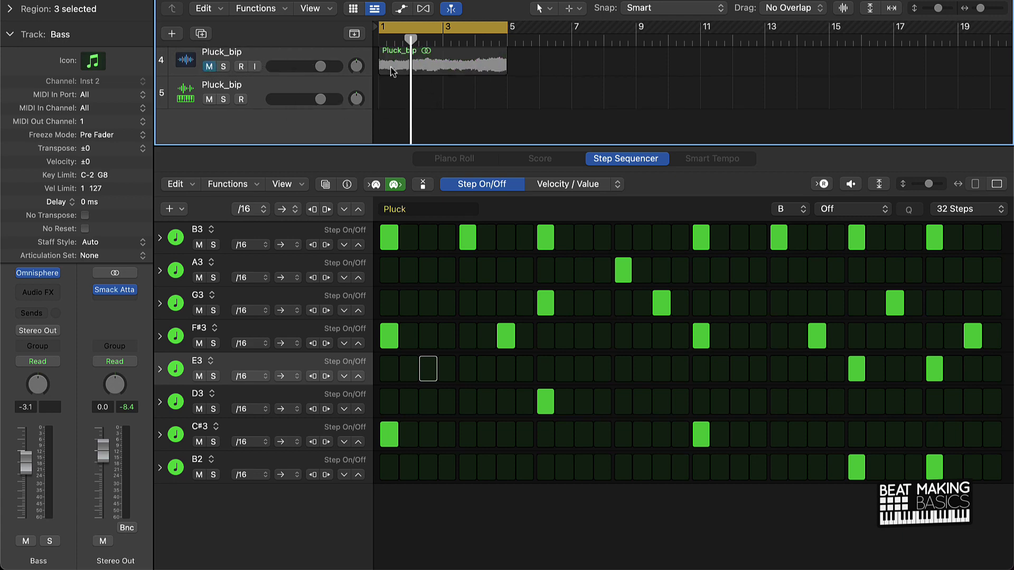
pyautogui.click(280, 86)
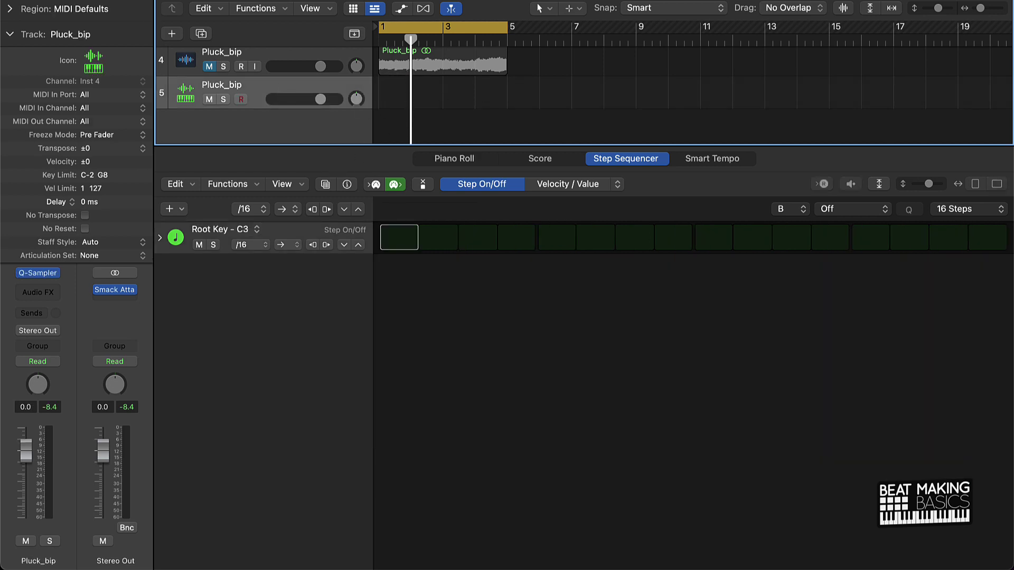
pyautogui.press('e')
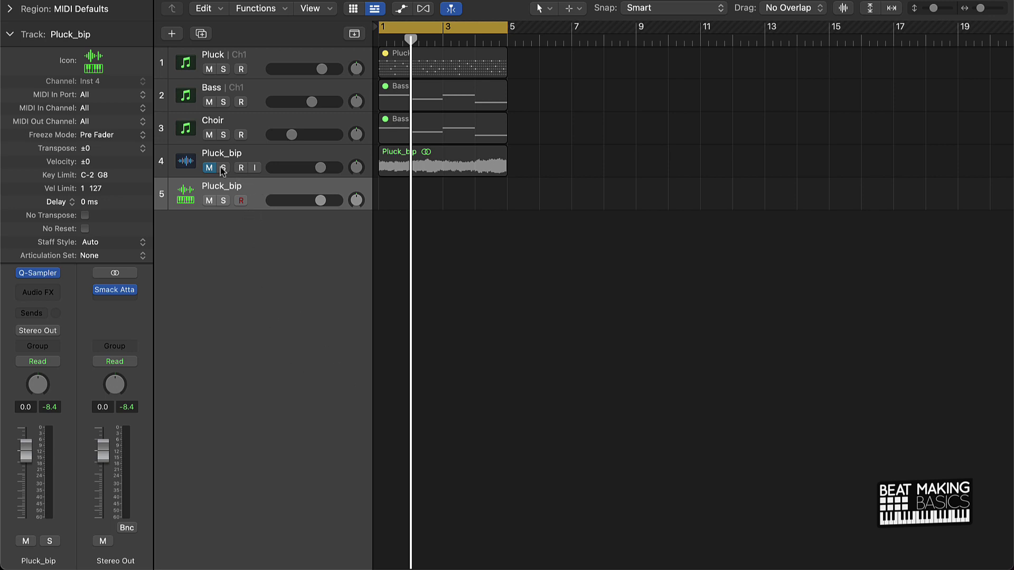
# Step: Open the Pluck_bip Quick Sampler and Musical Typing side by side, then play a note with K
pyautogui.click(38, 275)
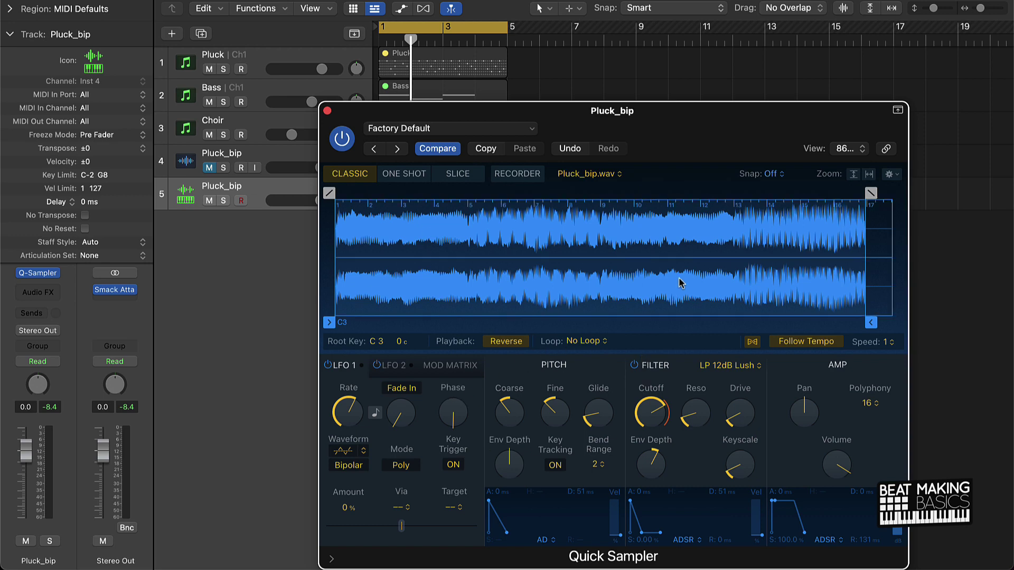
pyautogui.press('super+k')
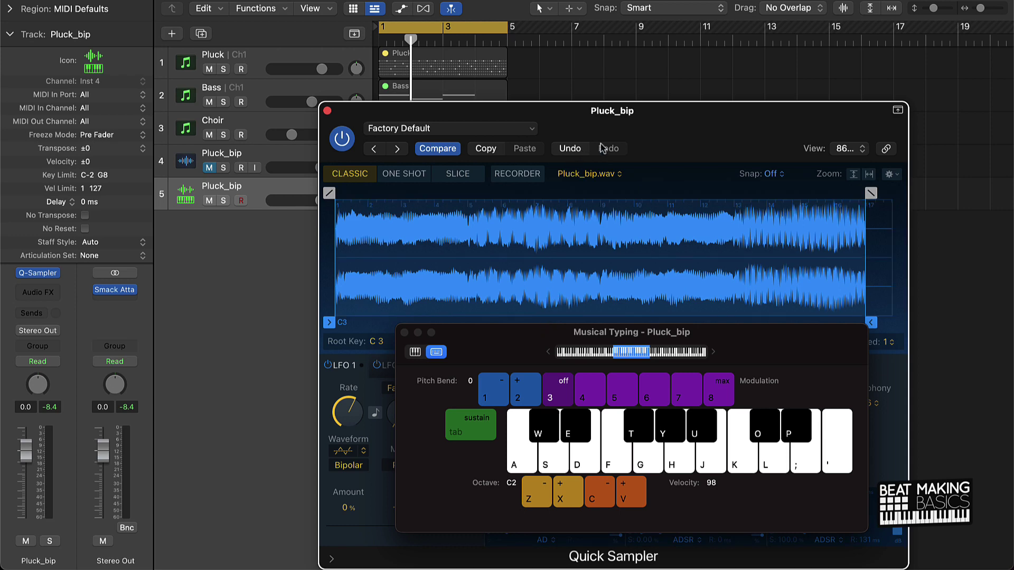
pyautogui.moveTo(643, 113); pyautogui.dragTo(596, 66)
pyautogui.click(559, 528)
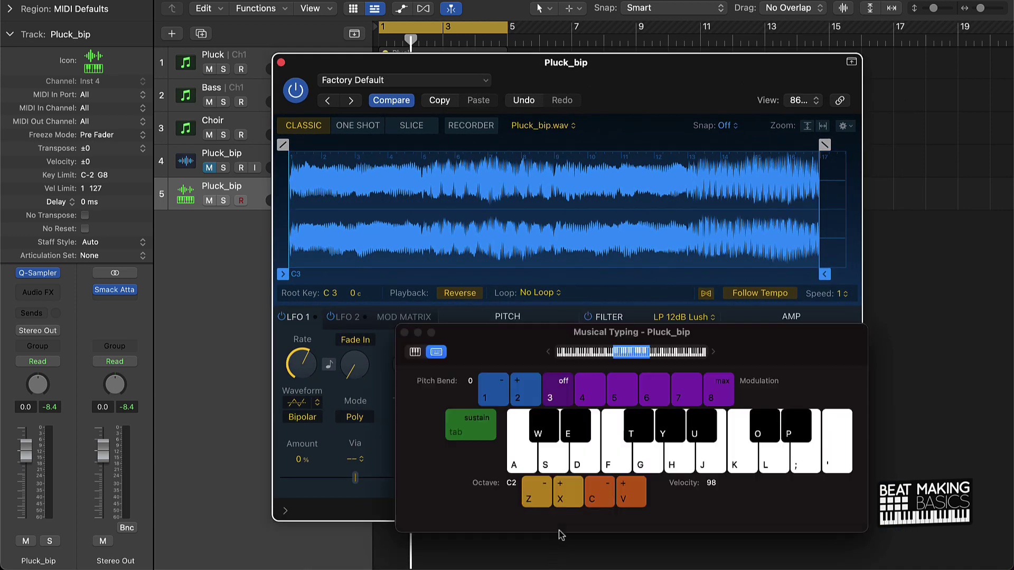
pyautogui.press('k')
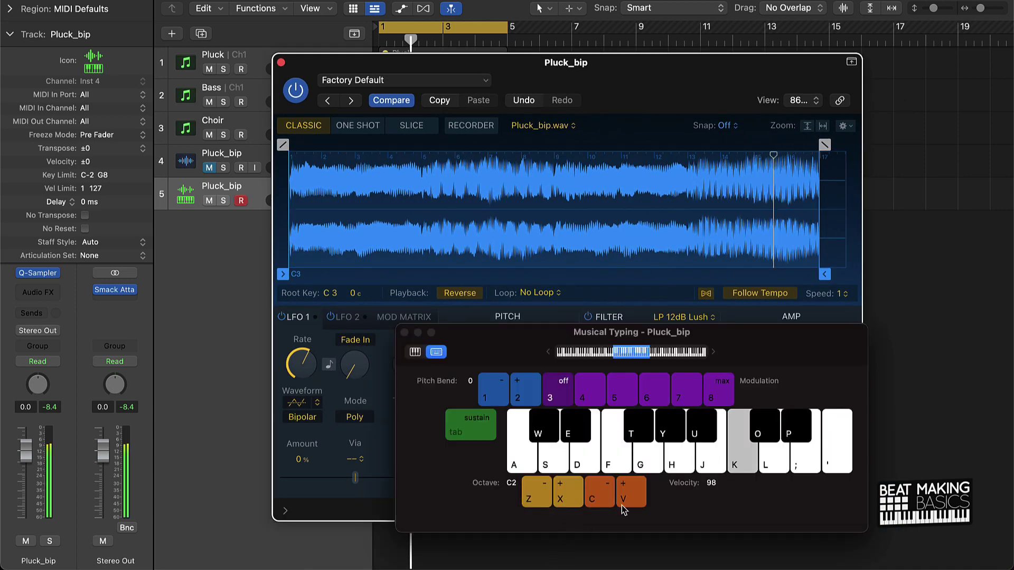